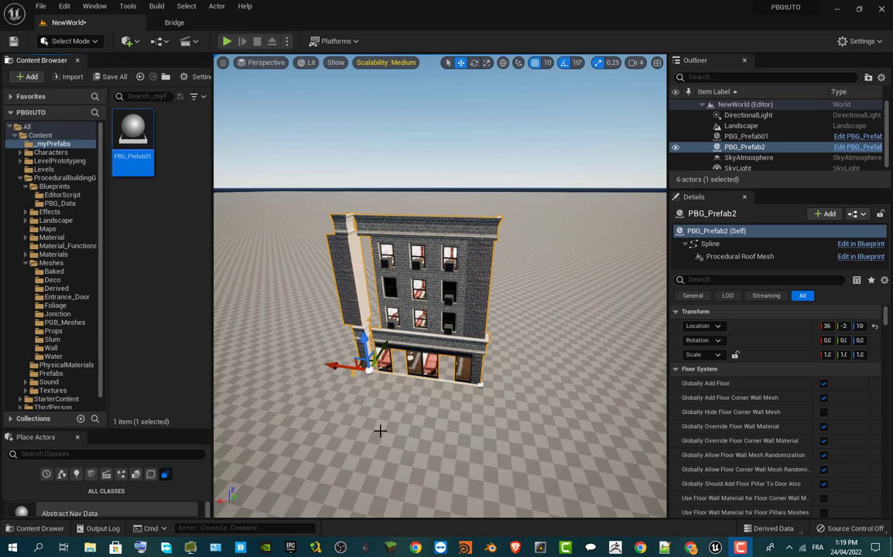
{"action": "right_click_drag", "start_coordinate": [436, 359], "coordinate": [480, 359]}
{"action": "key", "text": "w"}
{"action": "key", "text": "w"}
{"action": "left_click_drag", "start_coordinate": [479, 359], "coordinate": [481, 444]}
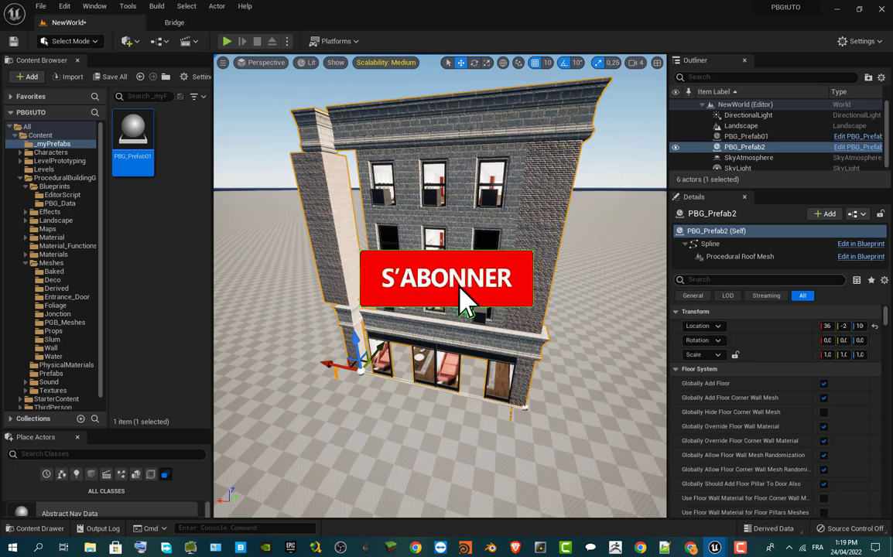
- Switch to the PBG project and look through the brick facade materials in the Megascans Surfaces subfolders
{"action": "mouse_move", "coordinate": [715, 547]}
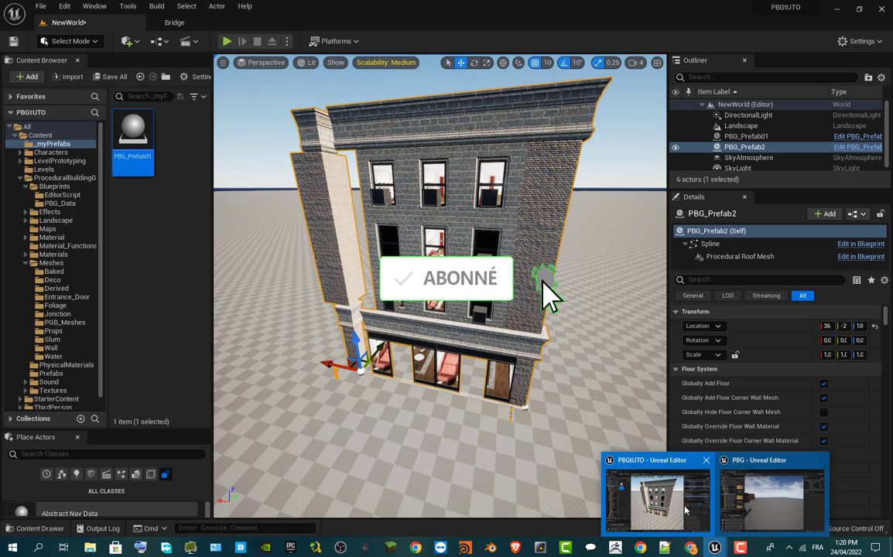
{"action": "left_click", "coordinate": [771, 501]}
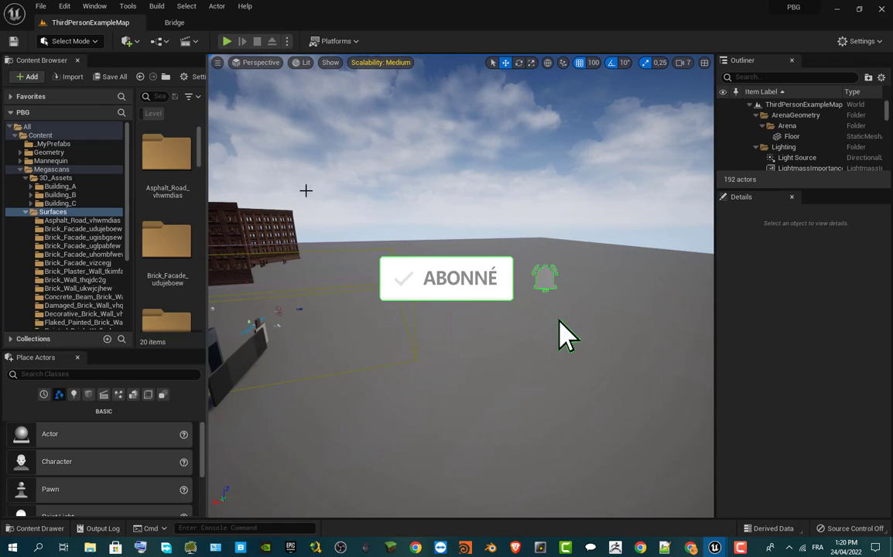
{"action": "left_click_drag", "start_coordinate": [465, 325], "coordinate": [348, 356]}
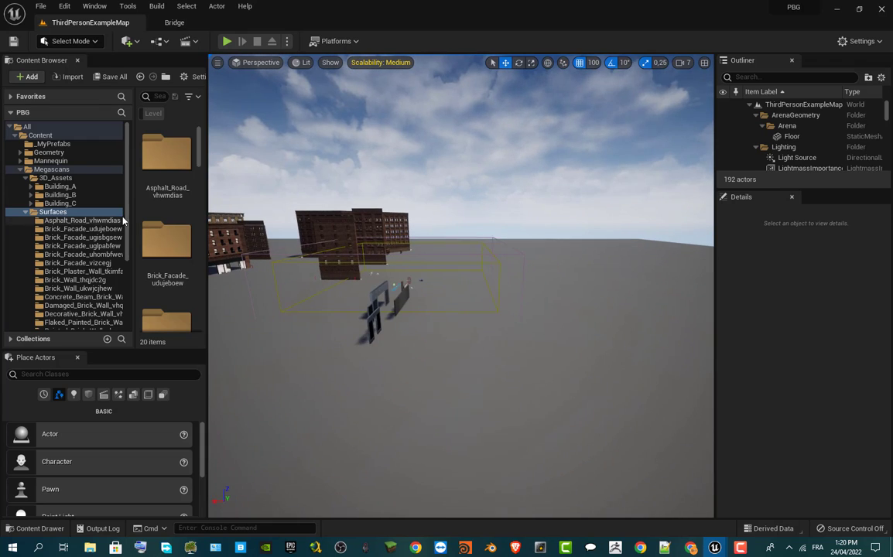
{"action": "left_click", "coordinate": [87, 222]}
{"action": "left_click", "coordinate": [86, 230]}
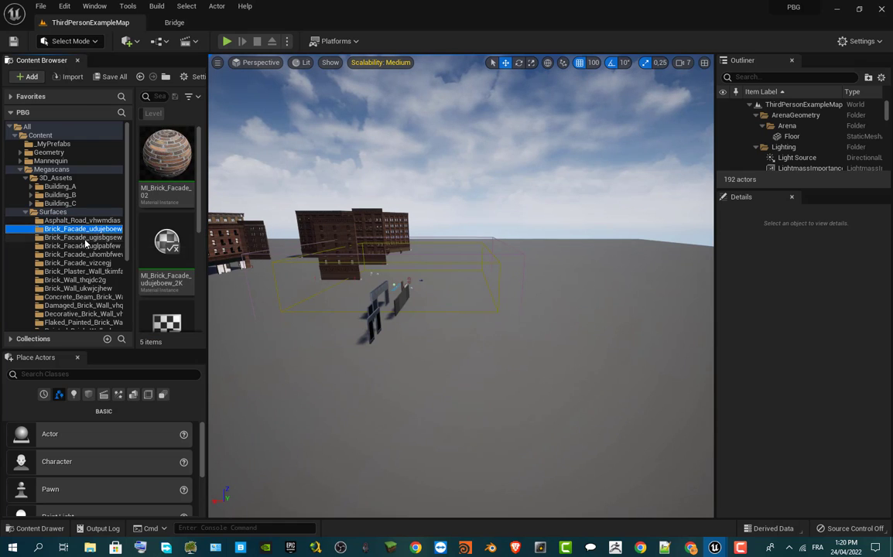
{"action": "left_click", "coordinate": [85, 238]}
{"action": "left_click", "coordinate": [84, 255]}
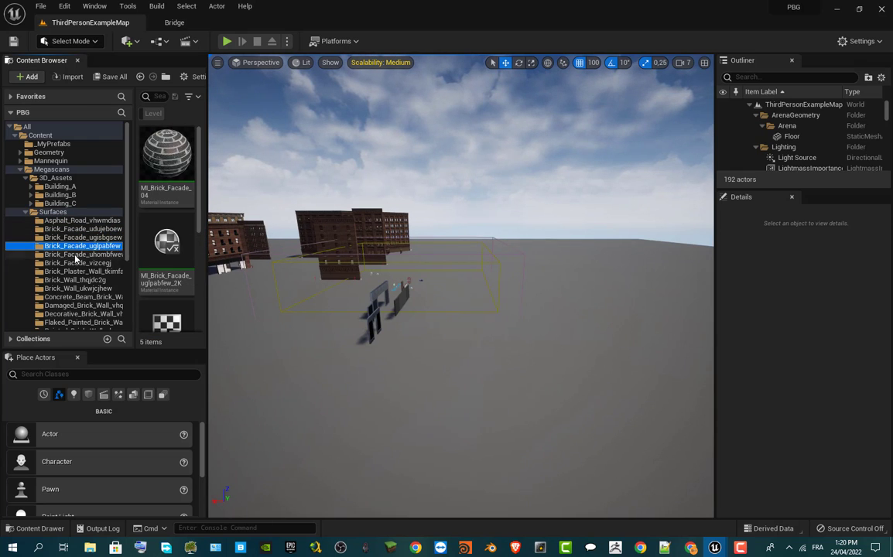
{"action": "key", "text": "Down"}
{"action": "key", "text": "Down"}
{"action": "key", "text": "Down"}
{"action": "key", "text": "Down"}
{"action": "key", "text": "Down"}
{"action": "key", "text": "Down"}
{"action": "key", "text": "Up"}
{"action": "key", "text": "Up"}
{"action": "key", "text": "Up"}
{"action": "key", "text": "Up"}
{"action": "key", "text": "Up"}
{"action": "key", "text": "Up"}
{"action": "key", "text": "Up"}
{"action": "key", "text": "Up"}
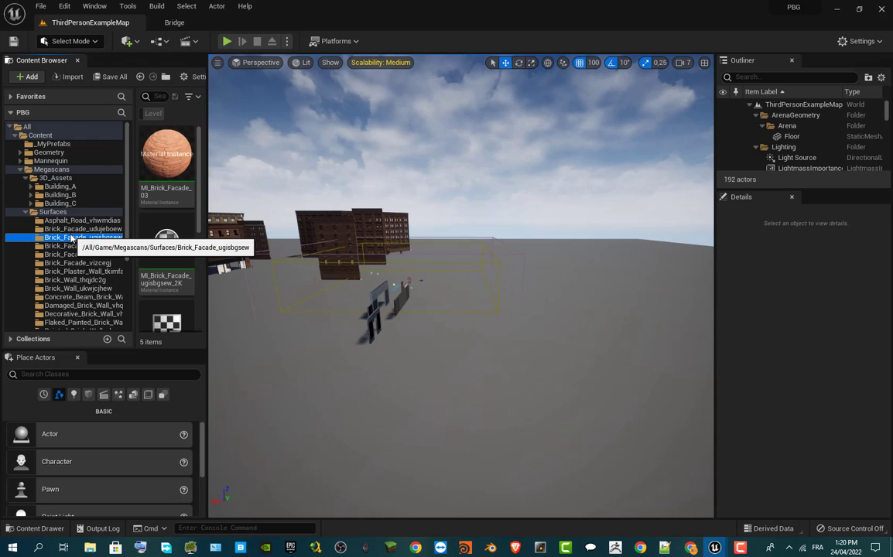
- Switch back to the PBGtUTO project and start migrating PBG_Prefab01 with all its listed assets, saving the NewWorld level
{"action": "mouse_move", "coordinate": [717, 547]}
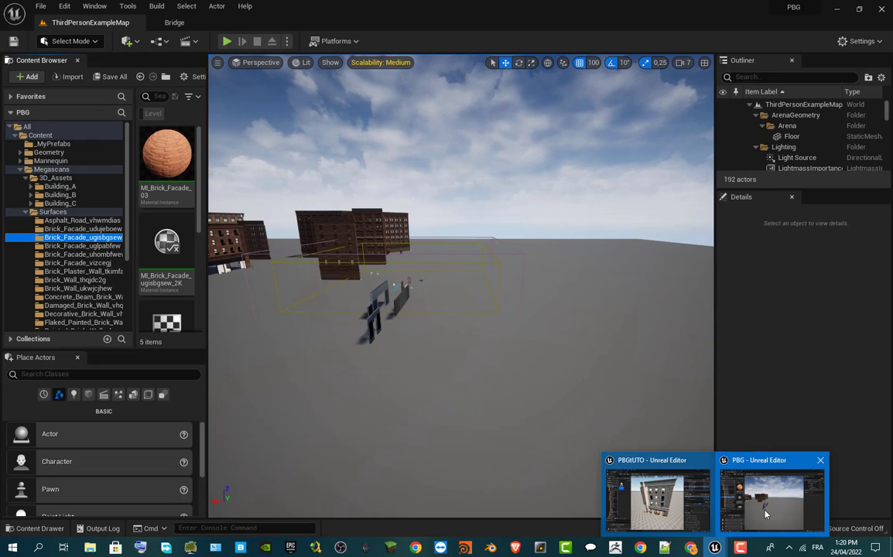
{"action": "left_click", "coordinate": [658, 500]}
{"action": "right_click", "coordinate": [126, 156]}
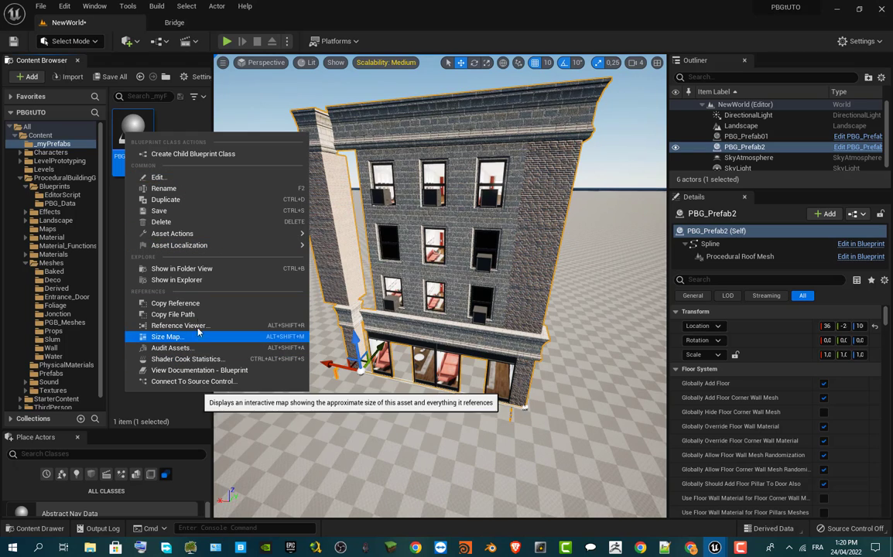
{"action": "mouse_move", "coordinate": [206, 243]}
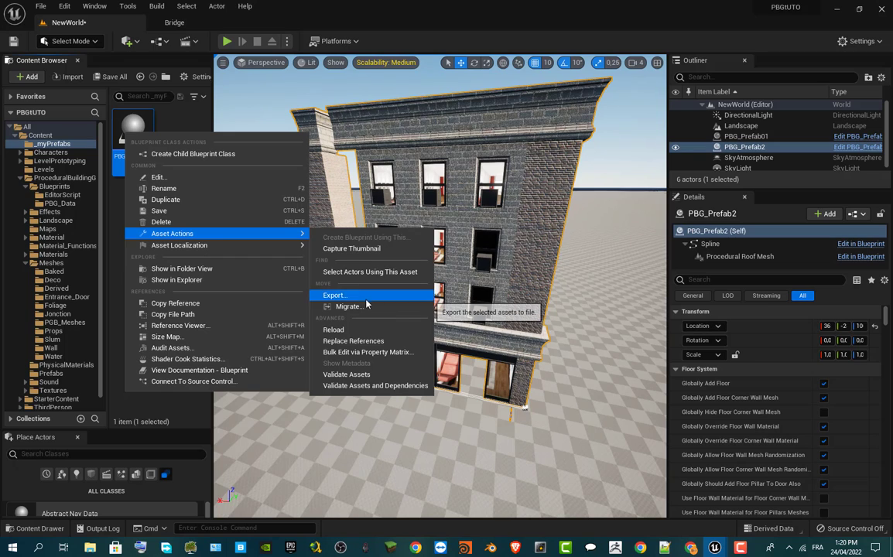
{"action": "left_click", "coordinate": [346, 307]}
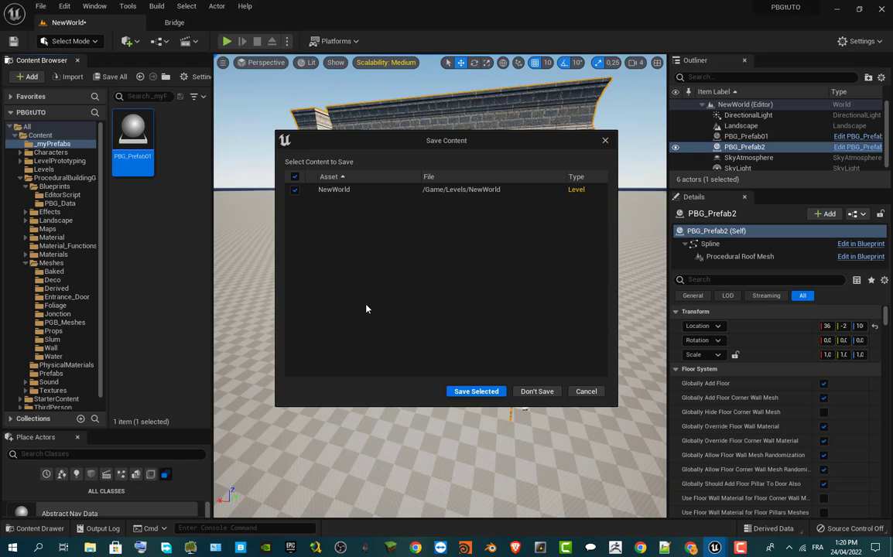
{"action": "left_click", "coordinate": [485, 391]}
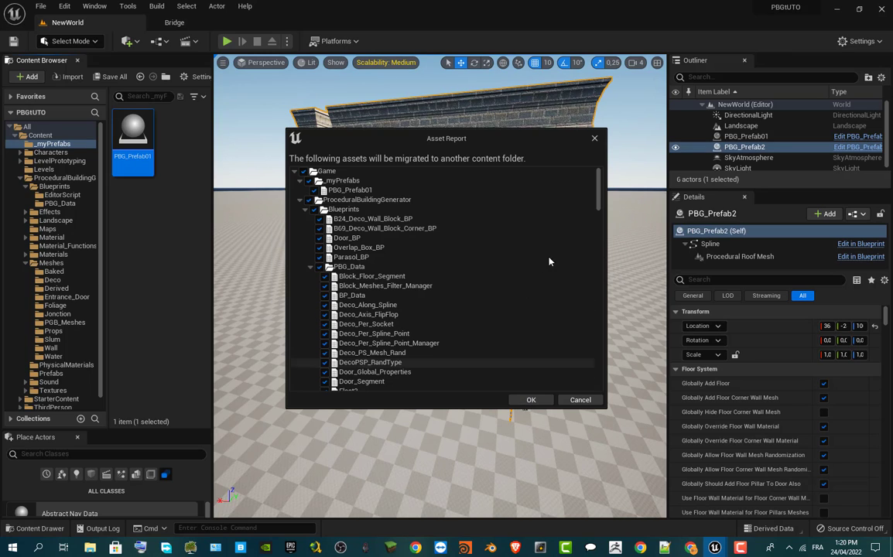
{"action": "left_click_drag", "start_coordinate": [597, 205], "coordinate": [600, 387]}
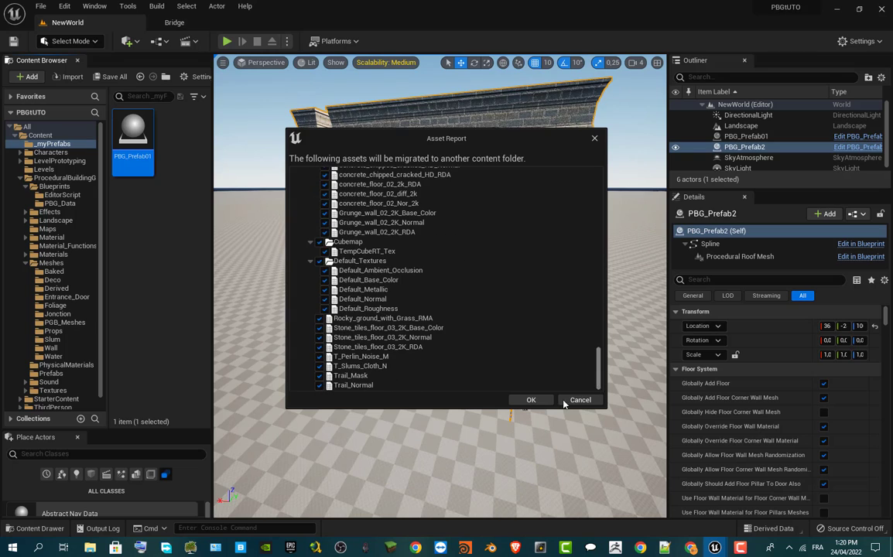
{"action": "left_click", "coordinate": [531, 399]}
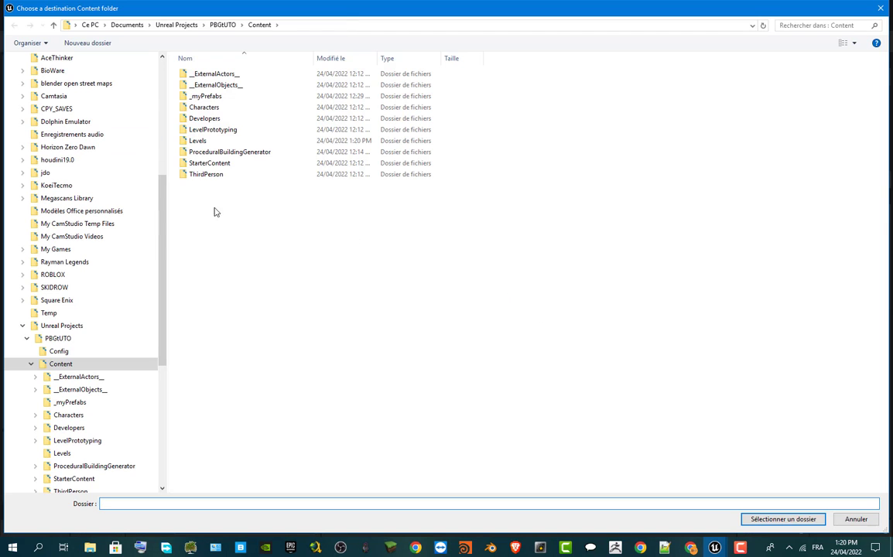
- Migrate the assets into E:/Epic Games/Projects/PBG WorkShop/Content, overwriting all assets that already exist there
{"action": "left_click", "coordinate": [177, 24]}
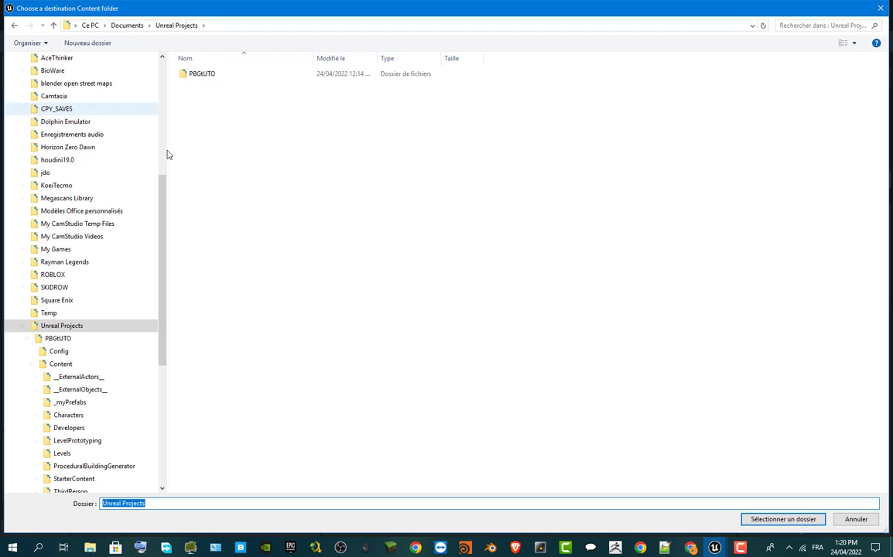
{"action": "scroll", "coordinate": [93, 147], "scroll_direction": "up", "scroll_amount": 7}
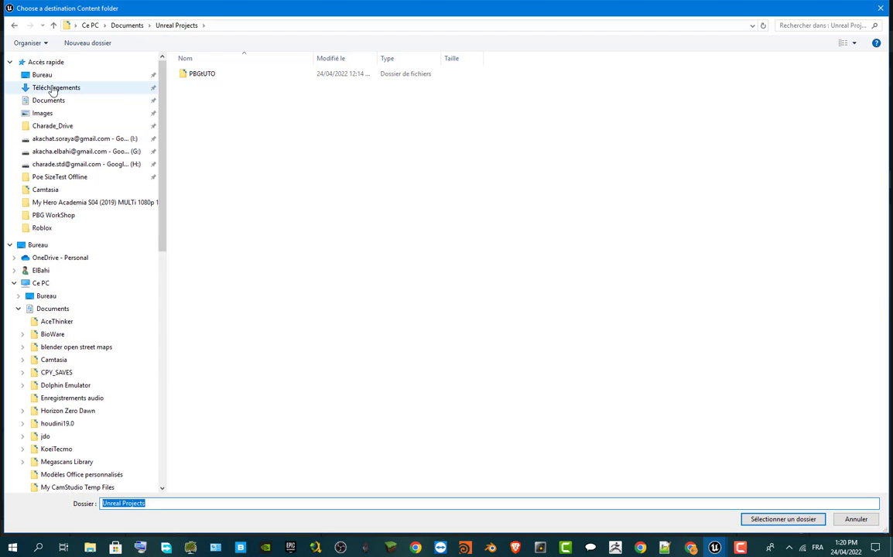
{"action": "left_click", "coordinate": [108, 101]}
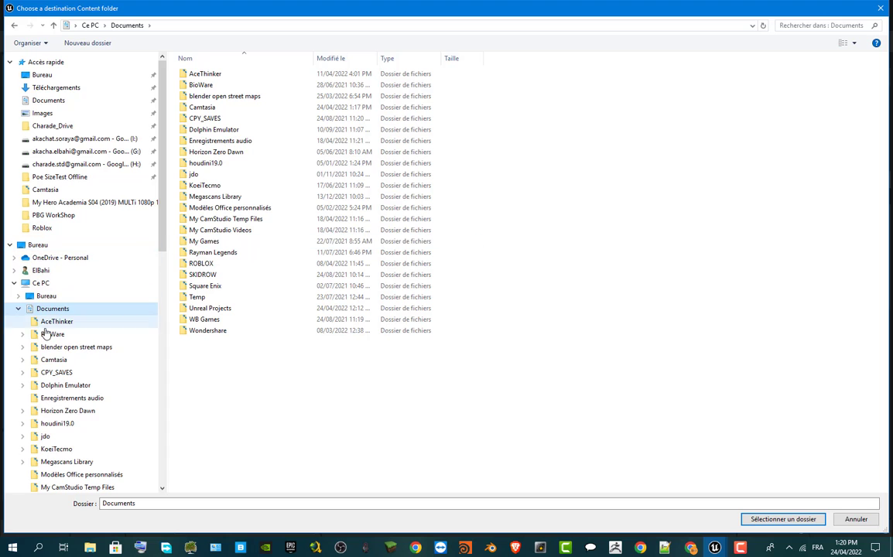
{"action": "left_click", "coordinate": [41, 283]}
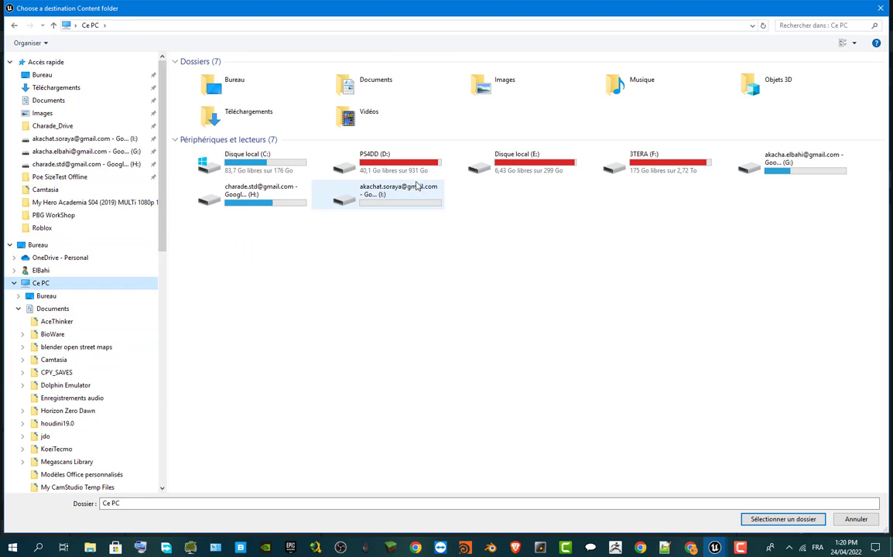
{"action": "left_click", "coordinate": [547, 167]}
{"action": "double_click", "coordinate": [546, 167]}
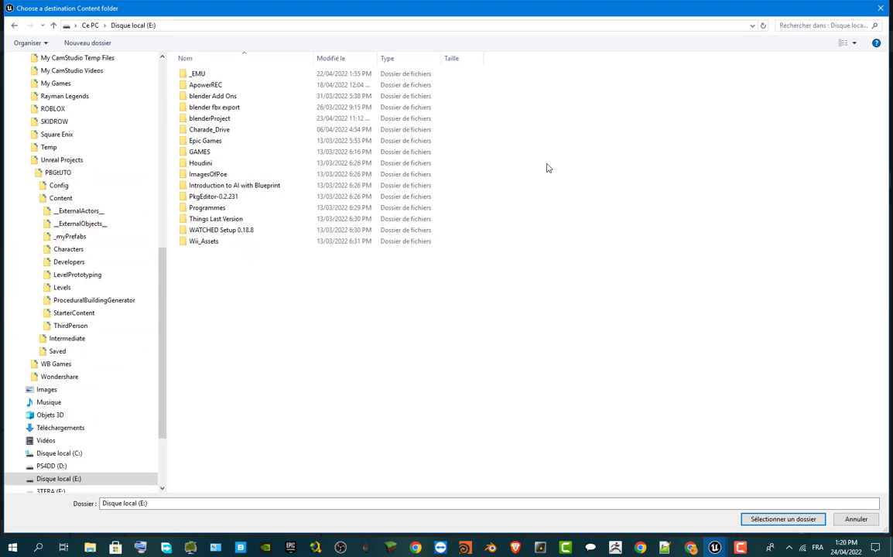
{"action": "left_click", "coordinate": [221, 143]}
{"action": "double_click", "coordinate": [221, 143]}
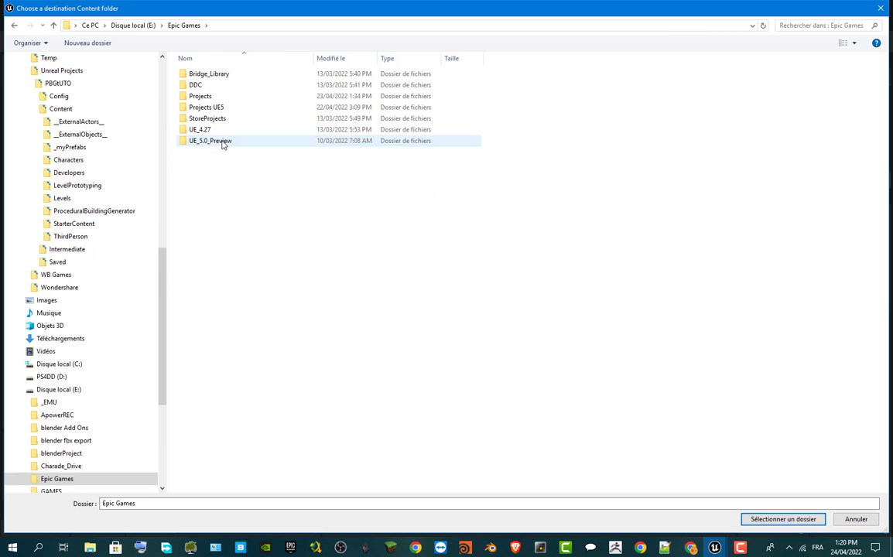
{"action": "double_click", "coordinate": [203, 95]}
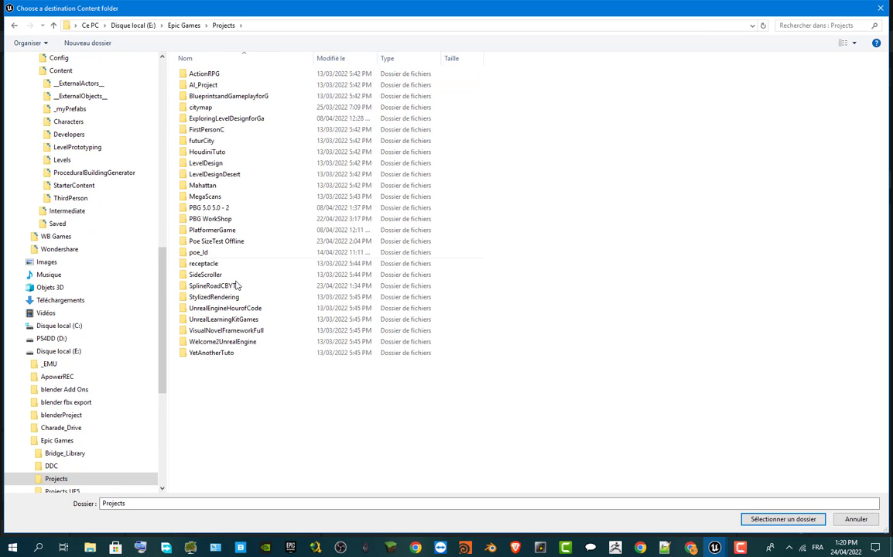
{"action": "double_click", "coordinate": [220, 220]}
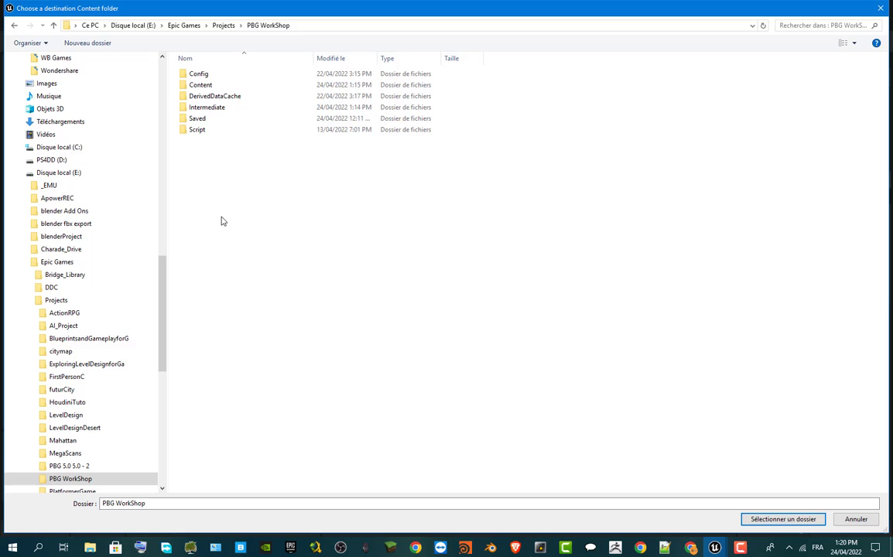
{"action": "double_click", "coordinate": [214, 85]}
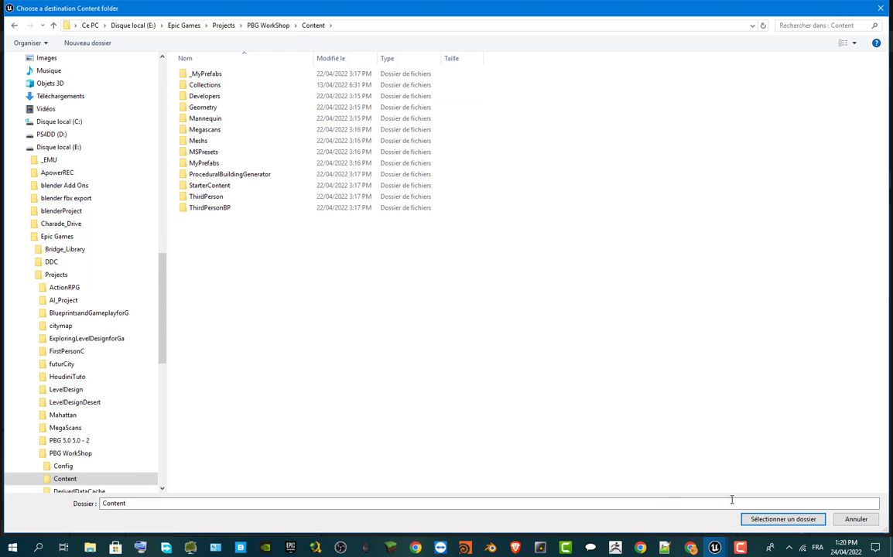
{"action": "left_click", "coordinate": [782, 519]}
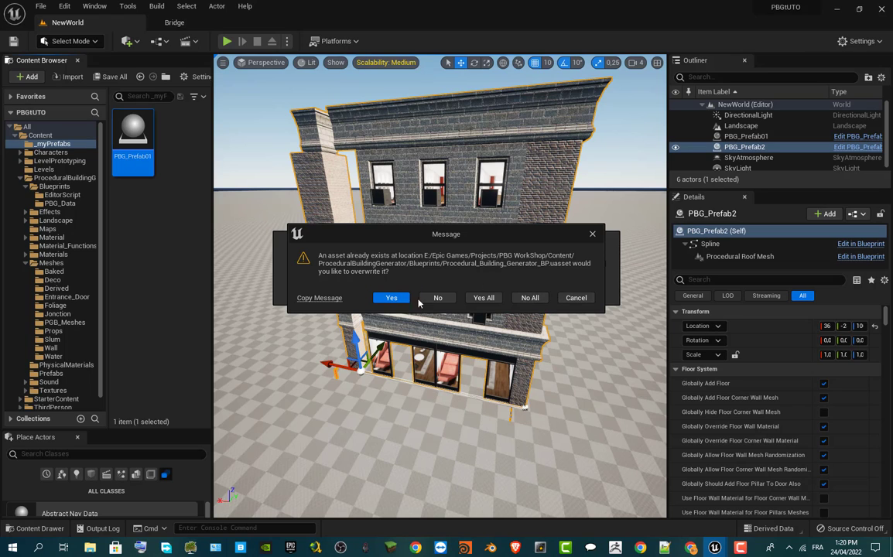
{"action": "left_click", "coordinate": [480, 298]}
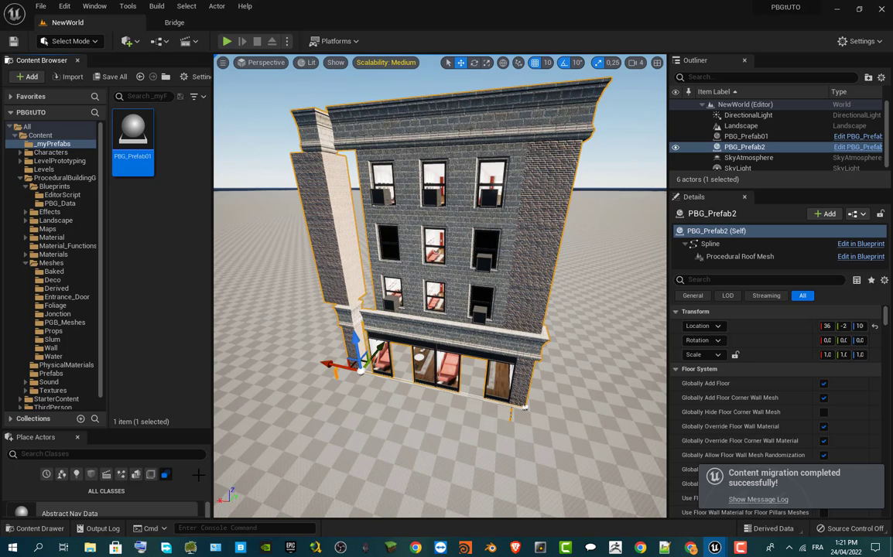
- Switch to the PBG project and place PBG_Prefab01 from the _MyPrefabs folder on the open ground of the level
{"action": "mouse_move", "coordinate": [716, 547]}
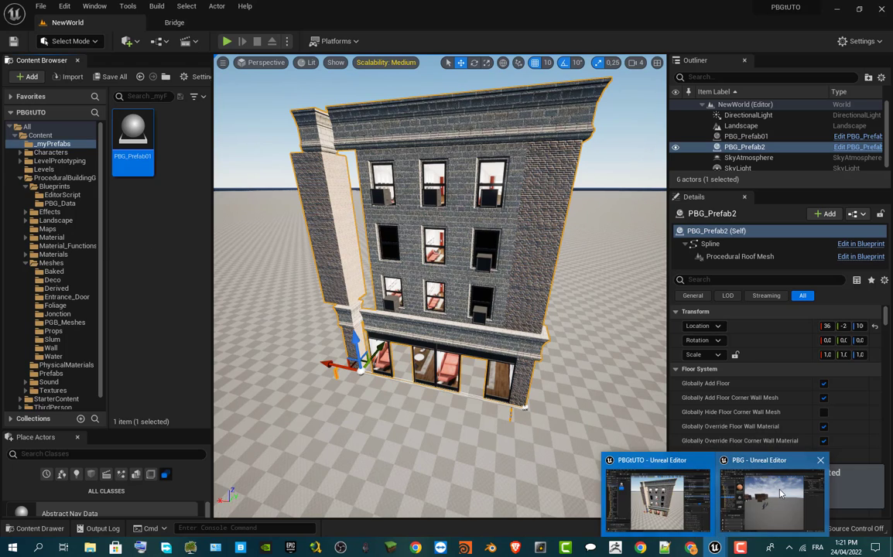
{"action": "left_click", "coordinate": [780, 493]}
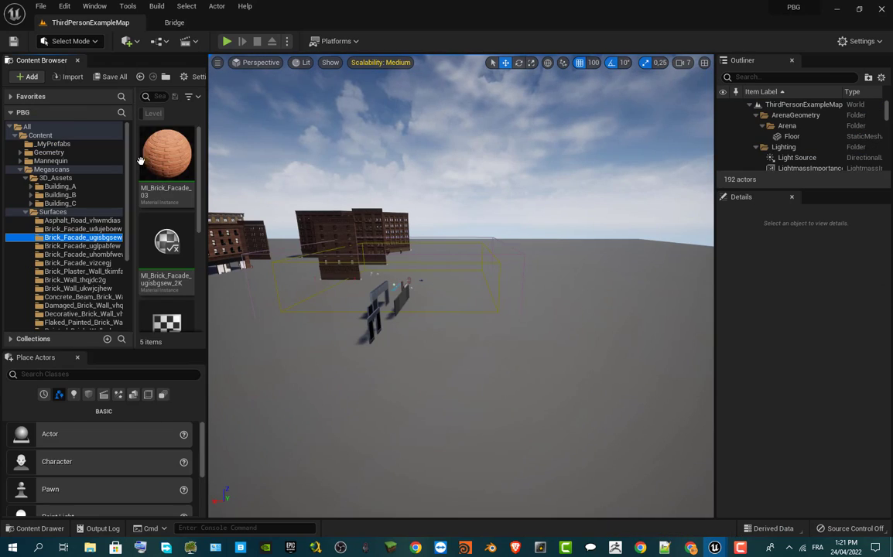
{"action": "left_click", "coordinate": [54, 144]}
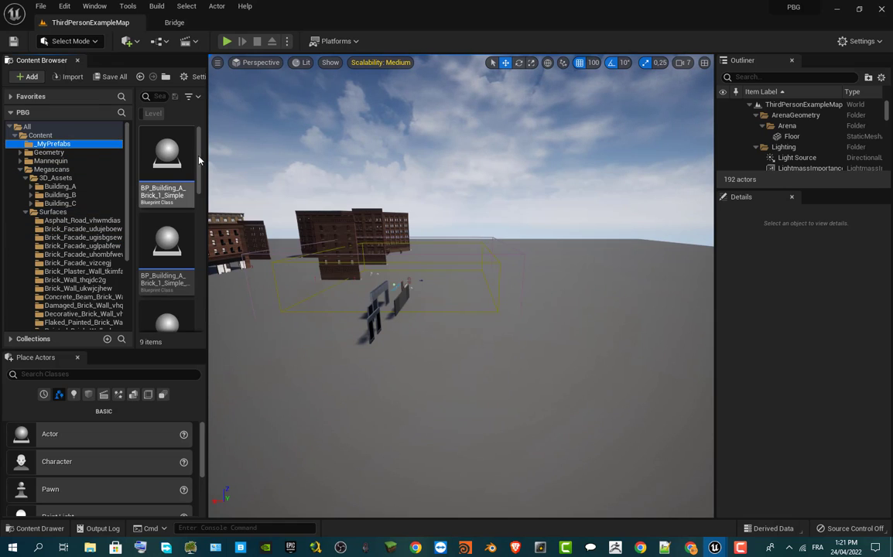
{"action": "left_click_drag", "start_coordinate": [198, 160], "coordinate": [201, 303]}
{"action": "left_click", "coordinate": [159, 278]}
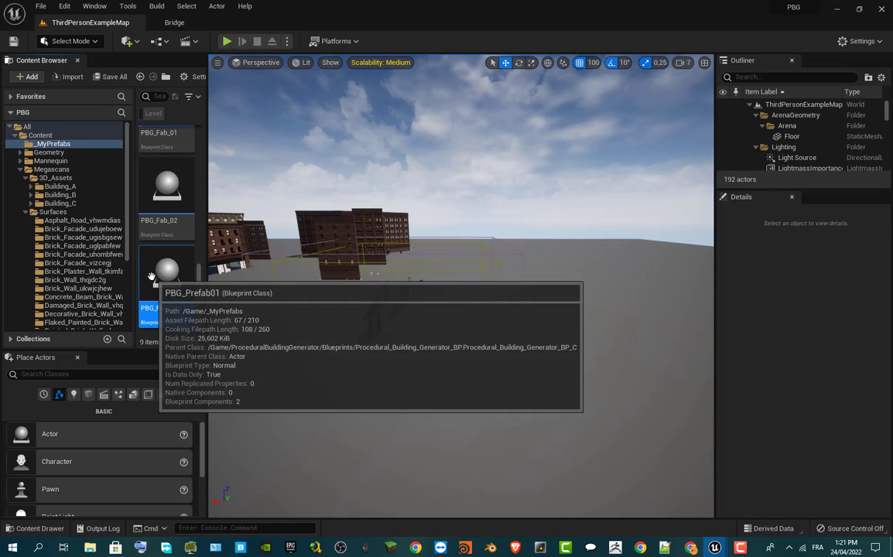
{"action": "left_click_drag", "start_coordinate": [151, 277], "coordinate": [573, 437]}
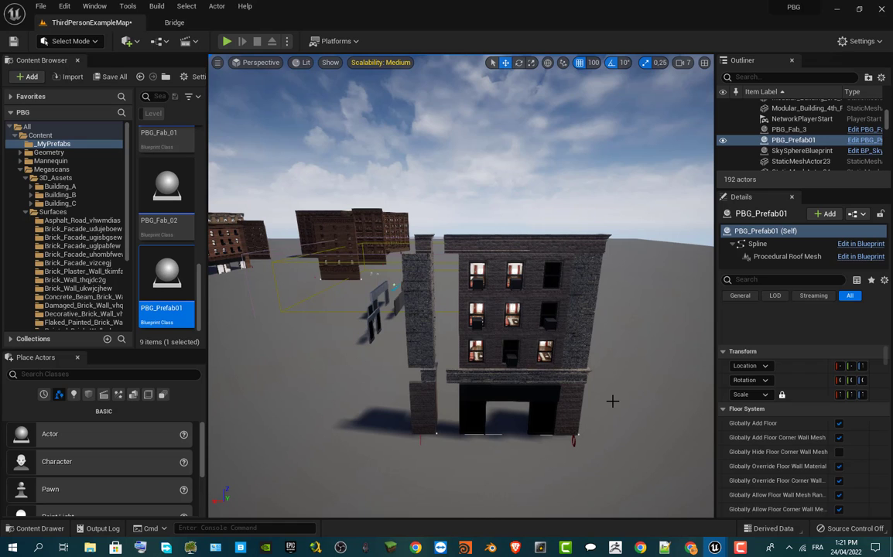
{"action": "mouse_move", "coordinate": [602, 377]}
{"action": "left_mouse_down"}
{"action": "mouse_move", "coordinate": [603, 464]}
{"action": "mouse_move", "coordinate": [602, 364]}
{"action": "mouse_move", "coordinate": [612, 410]}
{"action": "mouse_move", "coordinate": [589, 356]}
{"action": "mouse_move", "coordinate": [589, 449]}
{"action": "mouse_move", "coordinate": [588, 387]}
{"action": "left_mouse_up"}
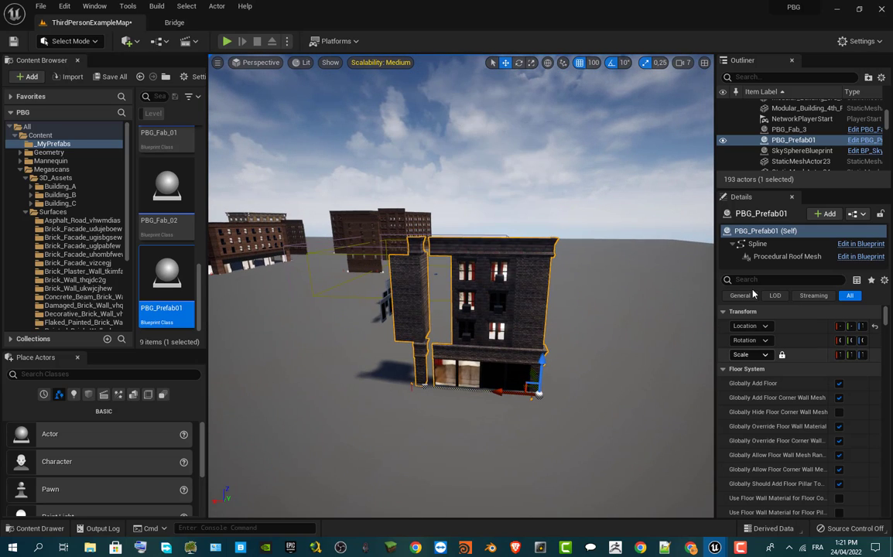
- Filter the properties of the placed PBG_Prefab01 building by "material manager"
{"action": "left_click", "coordinate": [774, 279]}
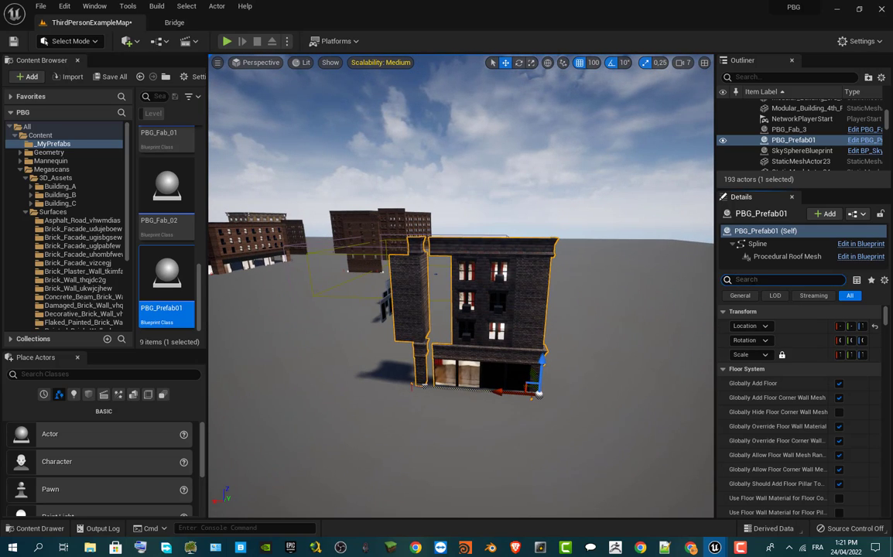
{"action": "type", "text": "m"}
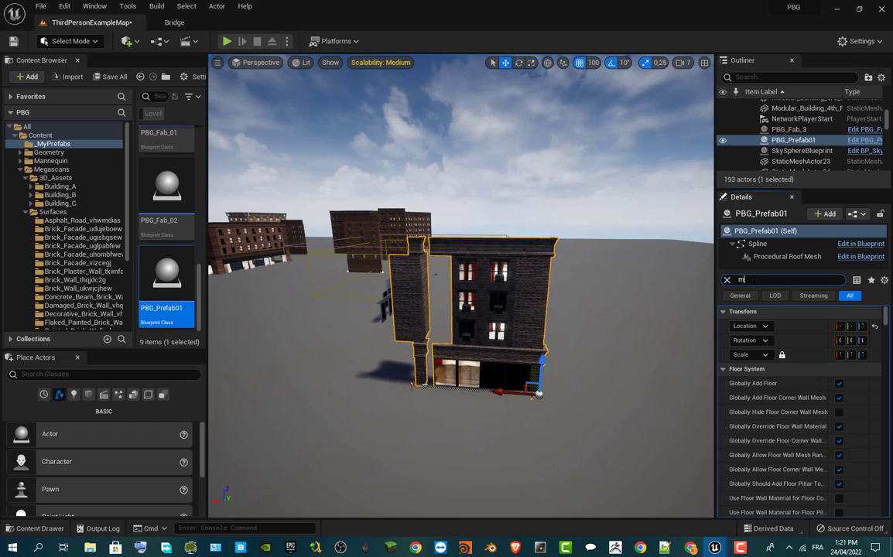
{"action": "type", "text": "aterial m"}
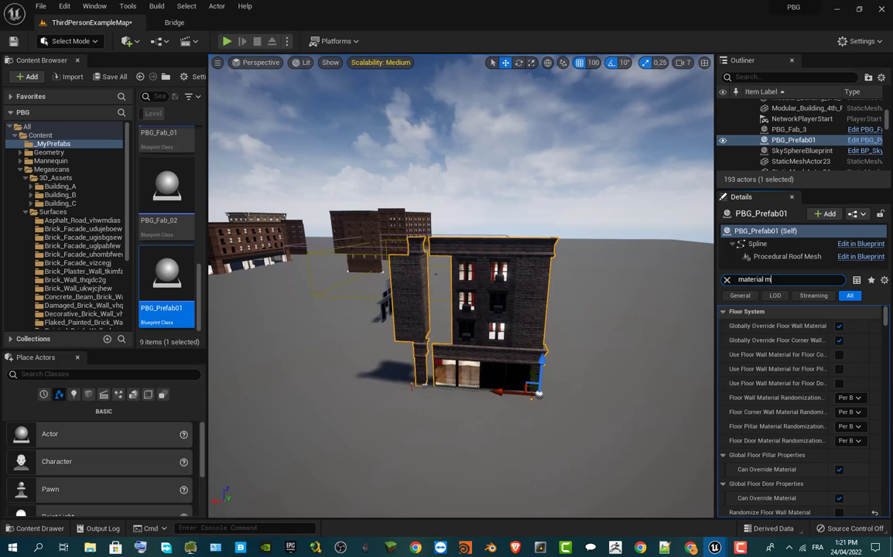
{"action": "type", "text": "anager"}
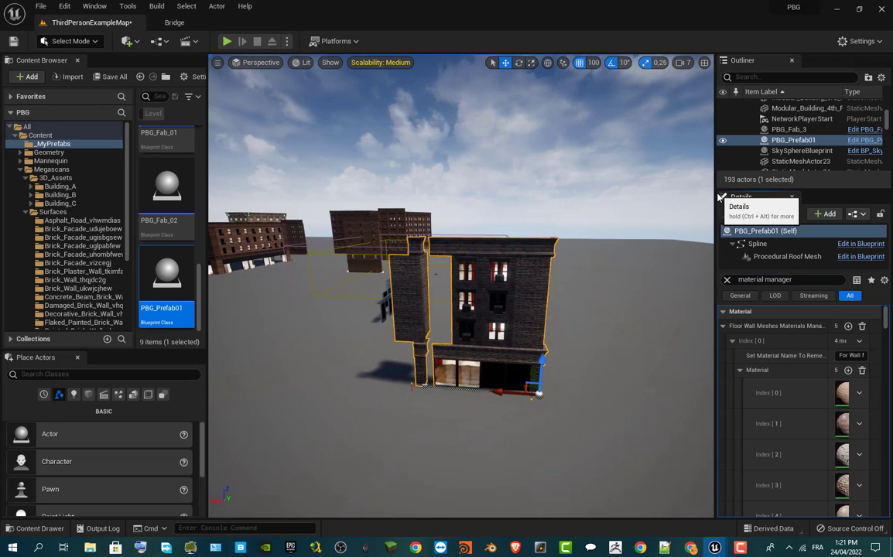
- Widen the Details area and collapse all eight floor and roof materials manager arrays of PBG_Prefab01
{"action": "left_click_drag", "start_coordinate": [722, 197], "coordinate": [592, 198]}
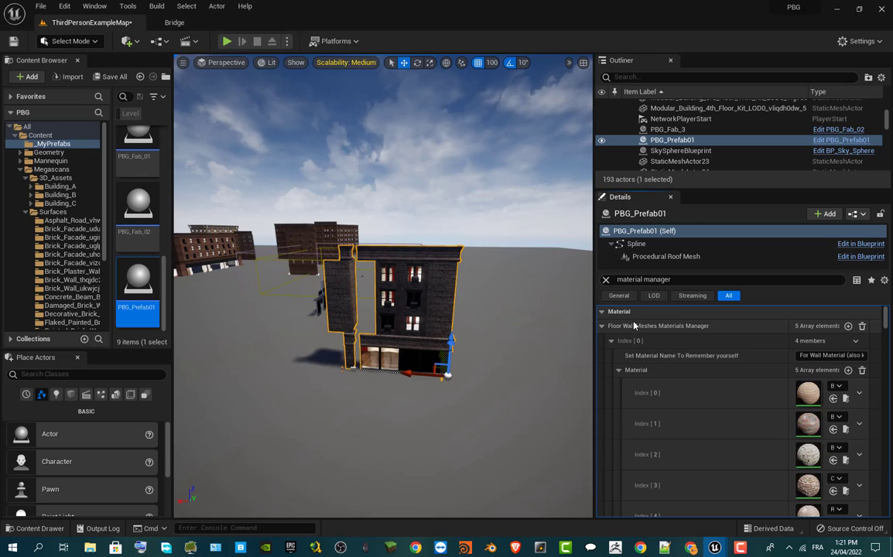
{"action": "left_click", "coordinate": [603, 330]}
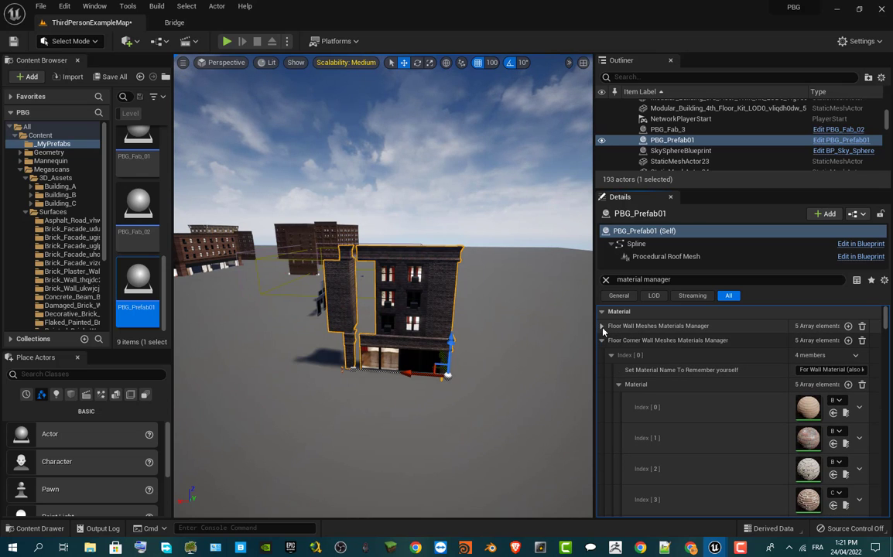
{"action": "left_click", "coordinate": [604, 341]}
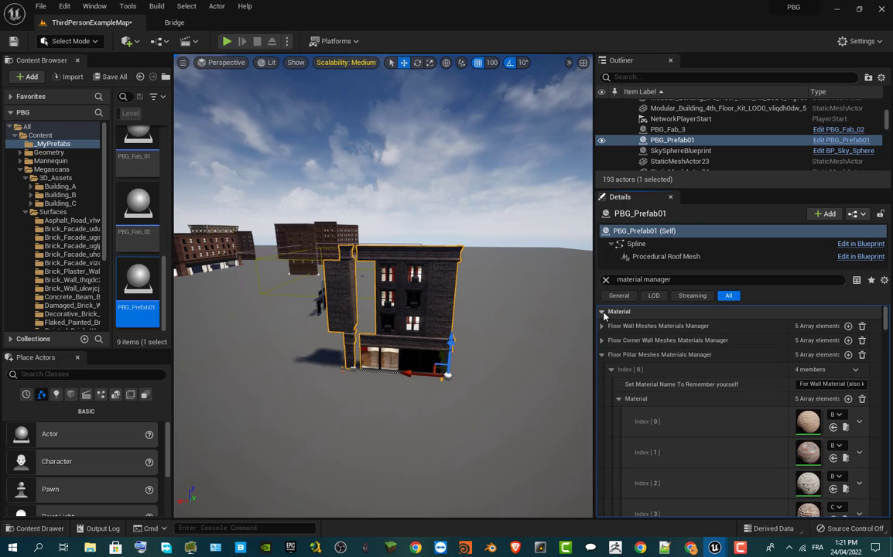
{"action": "left_click", "coordinate": [604, 356]}
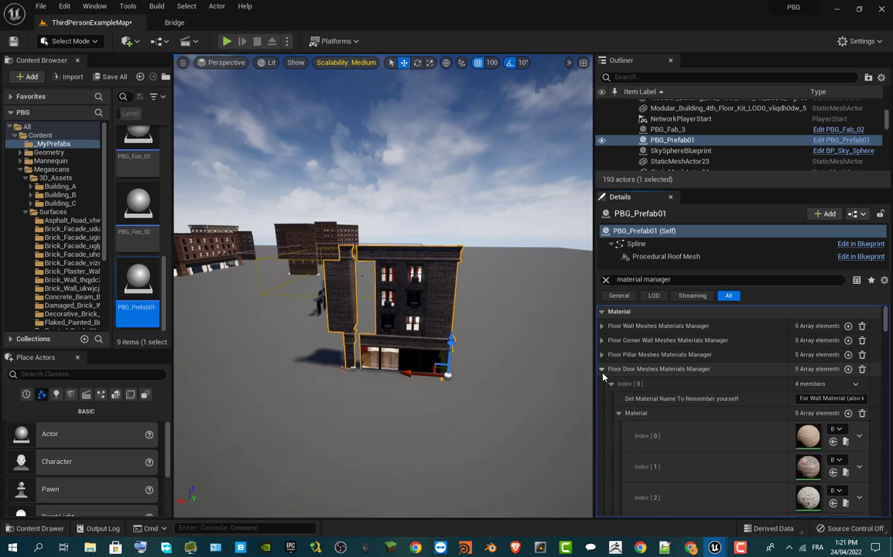
{"action": "left_click", "coordinate": [603, 370]}
{"action": "left_click", "coordinate": [603, 385]}
{"action": "left_click", "coordinate": [602, 398]}
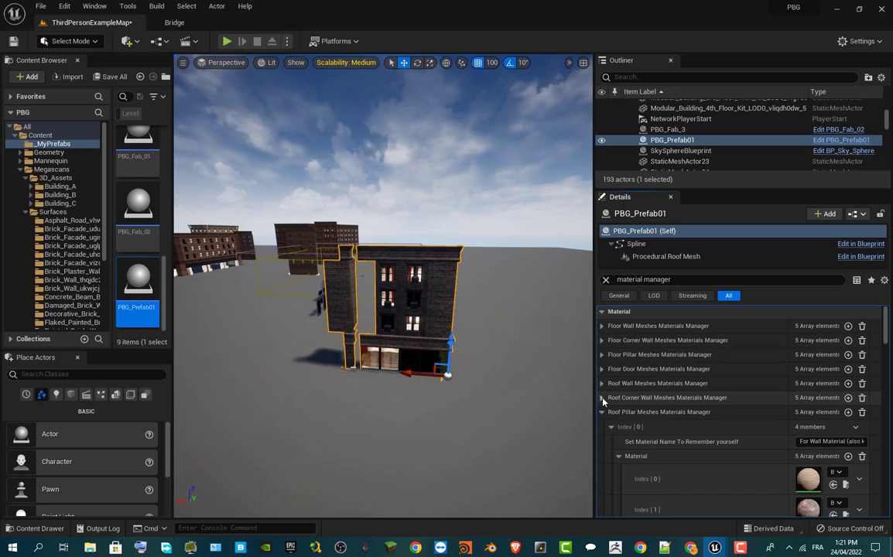
{"action": "left_click", "coordinate": [603, 412]}
{"action": "left_click", "coordinate": [603, 426]}
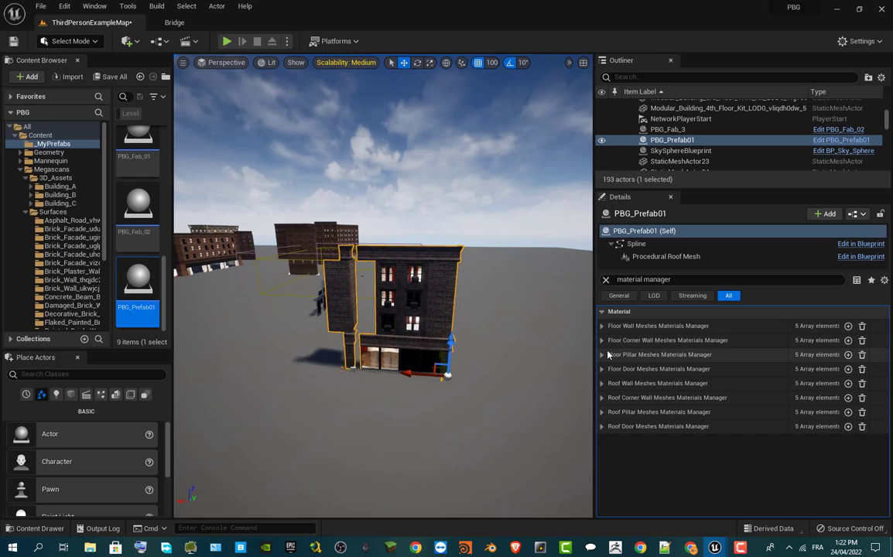
- In Floor Wall Meshes Materials Manager, empty the Material array of Index [0] and add one new empty element
{"action": "left_click", "coordinate": [602, 325]}
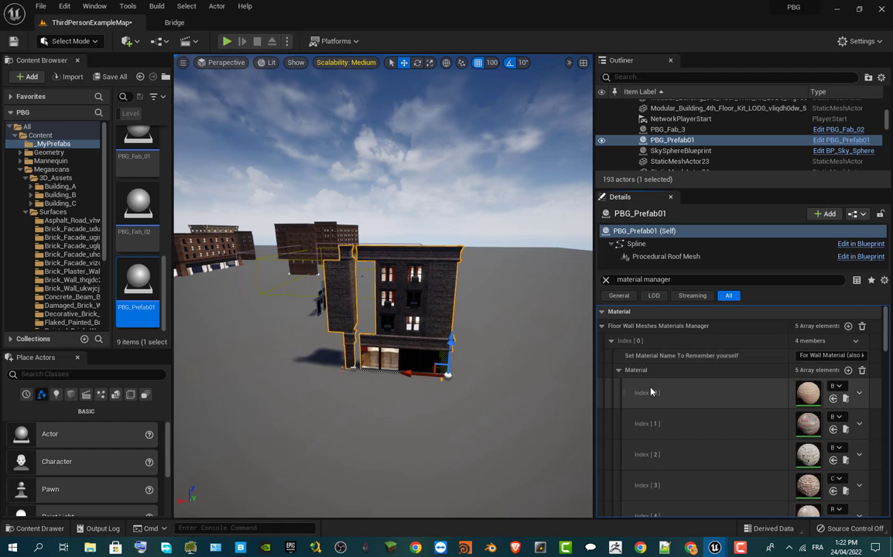
{"action": "scroll", "coordinate": [635, 363], "scroll_direction": "down", "scroll_amount": 1}
{"action": "key", "text": "f"}
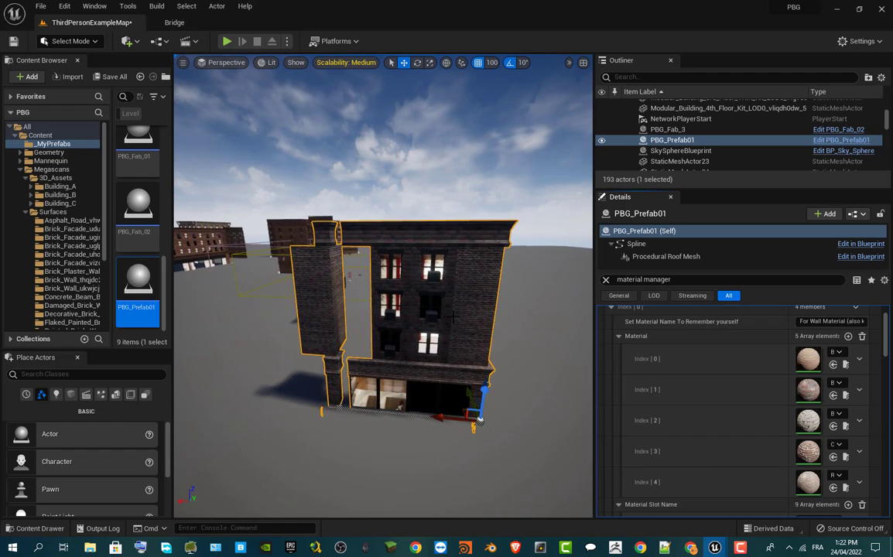
{"action": "key", "text": "f"}
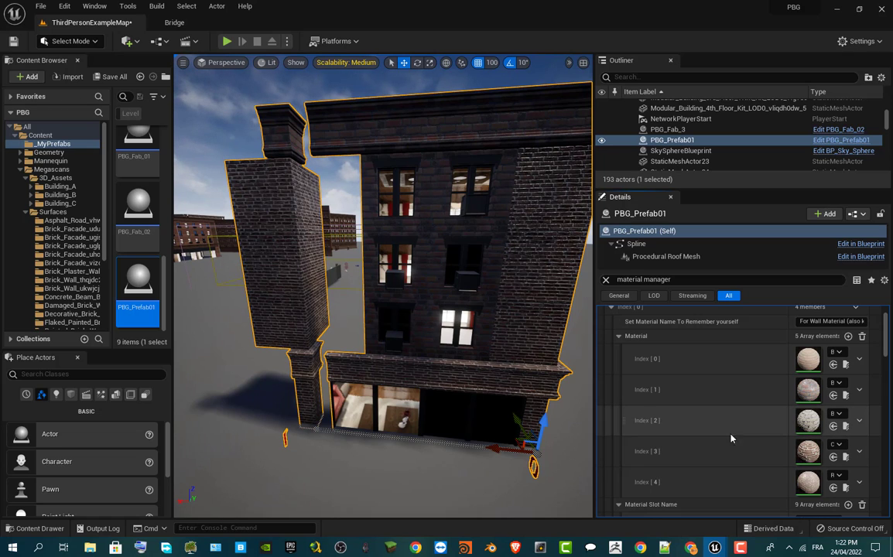
{"action": "left_click", "coordinate": [863, 338]}
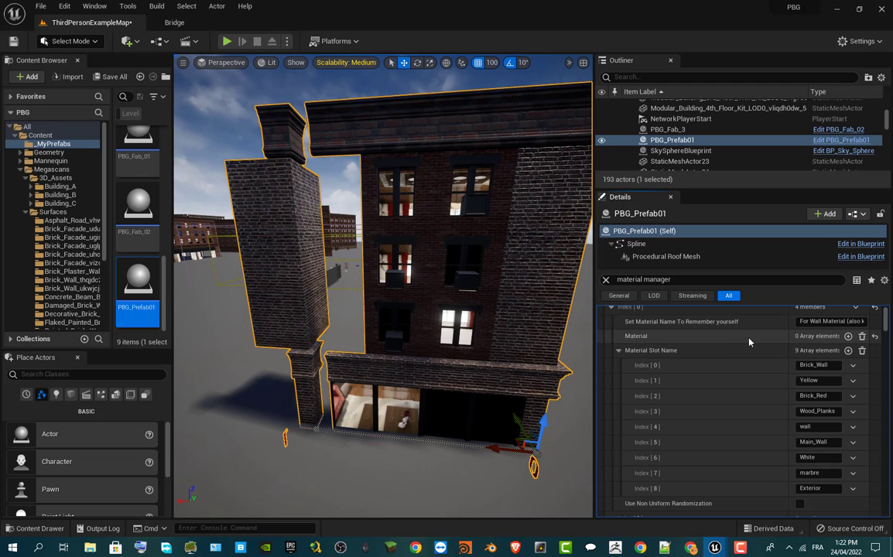
{"action": "left_click", "coordinate": [849, 337]}
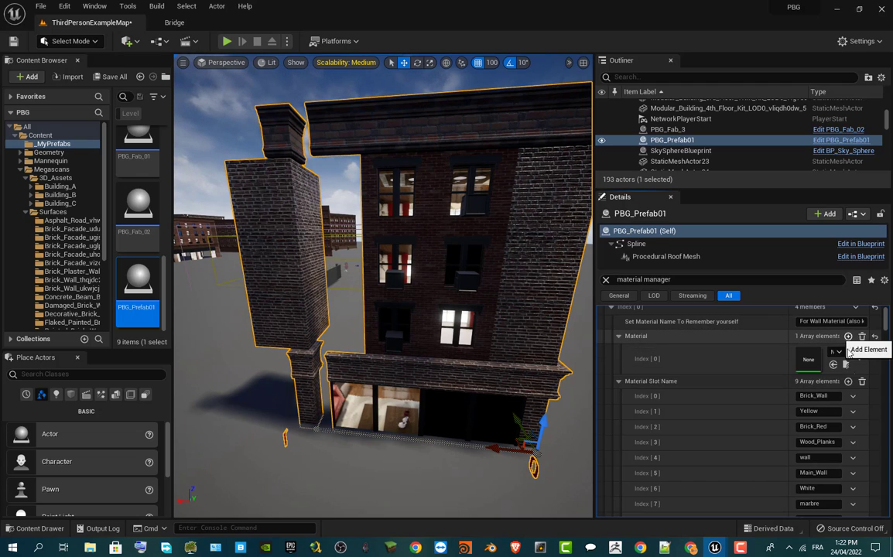
- Show the Brick_Facade_udujeboew surface folder and widen the Content Browser and its folder tree to make names readable
{"action": "left_click", "coordinate": [62, 230]}
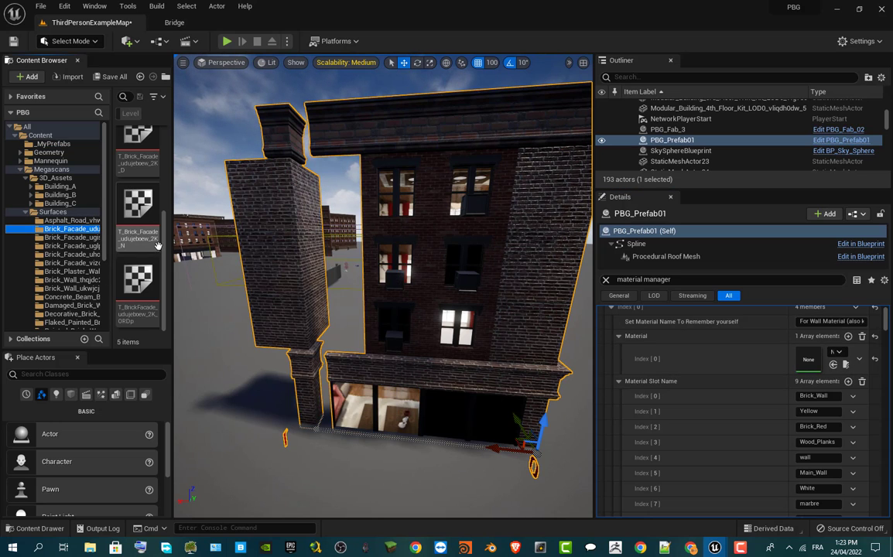
{"action": "scroll", "coordinate": [147, 232], "scroll_direction": "up", "scroll_amount": 3}
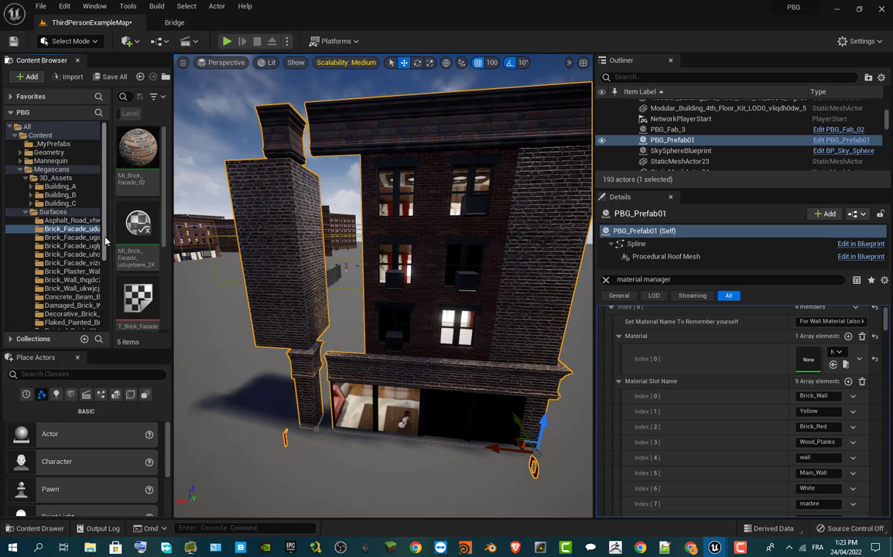
{"action": "left_click_drag", "start_coordinate": [111, 238], "coordinate": [124, 238]}
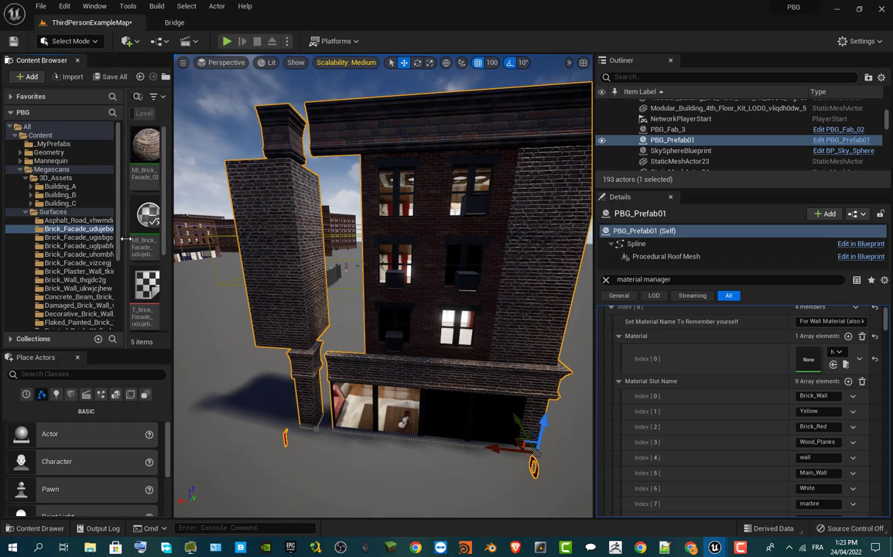
{"action": "left_click_drag", "start_coordinate": [193, 291], "coordinate": [276, 291]}
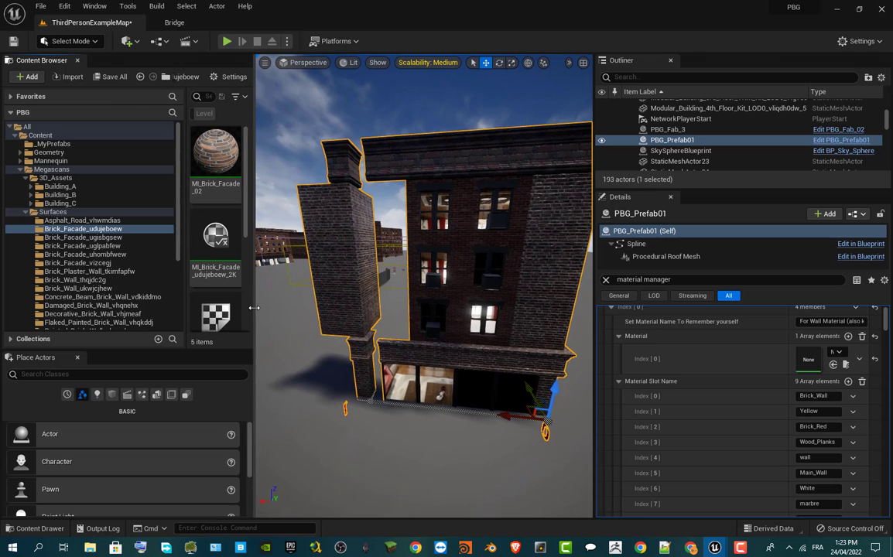
- Look through the favorite brick surfaces in Quixel Bridge and return to the ThirdPersonExampleMap level
{"action": "left_click", "coordinate": [177, 23]}
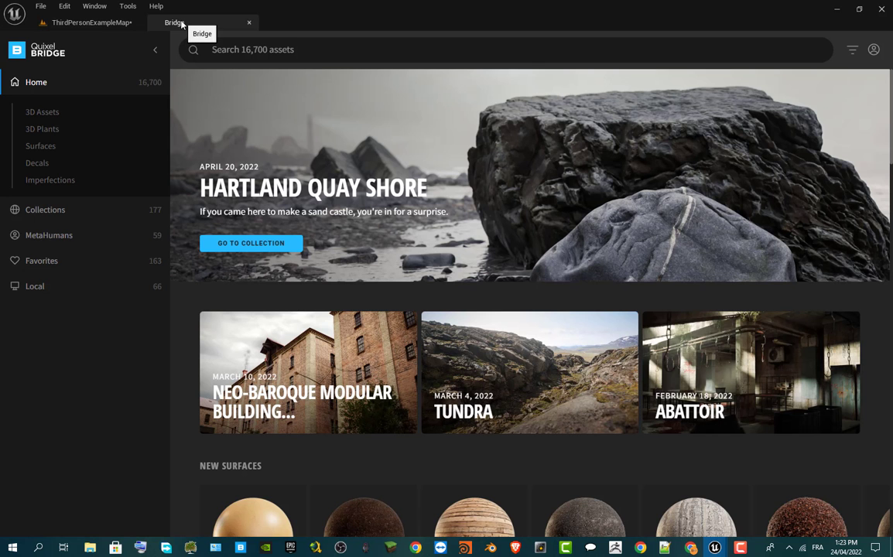
{"action": "left_click", "coordinate": [42, 261]}
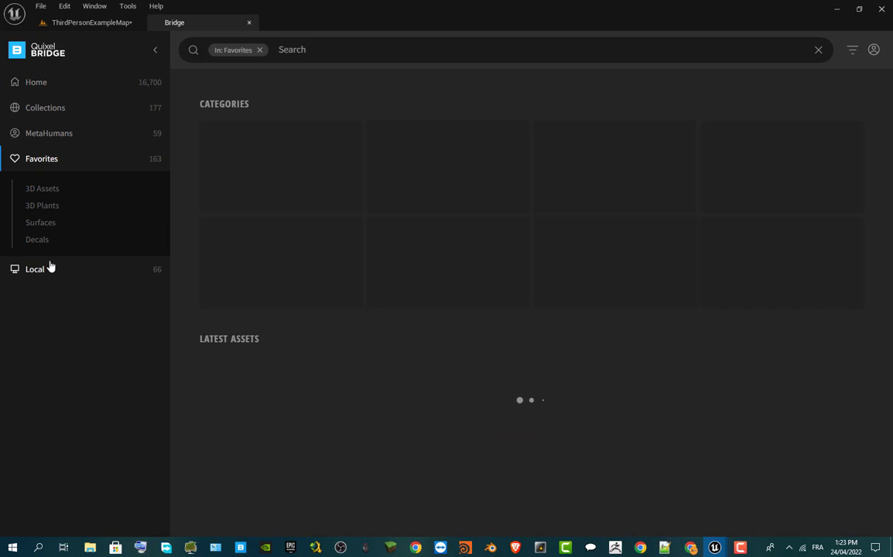
{"action": "left_click", "coordinate": [47, 224]}
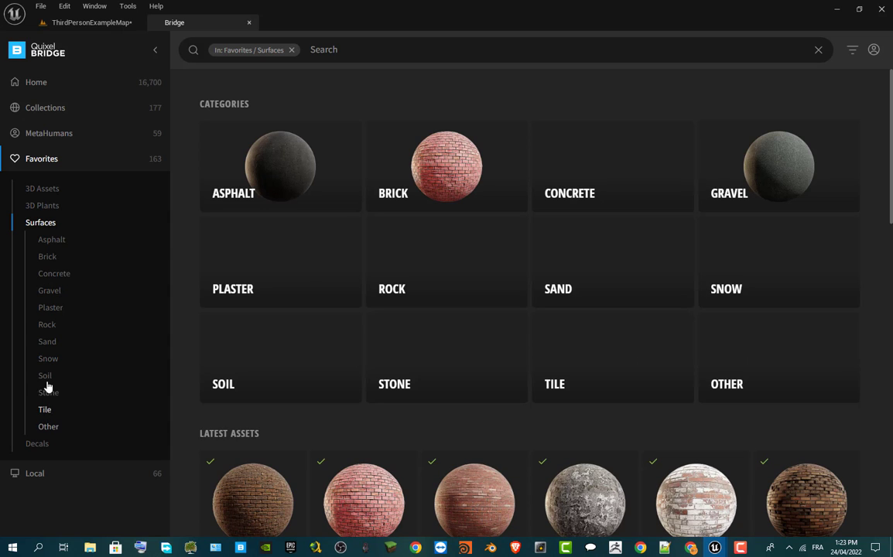
{"action": "left_click", "coordinate": [51, 258]}
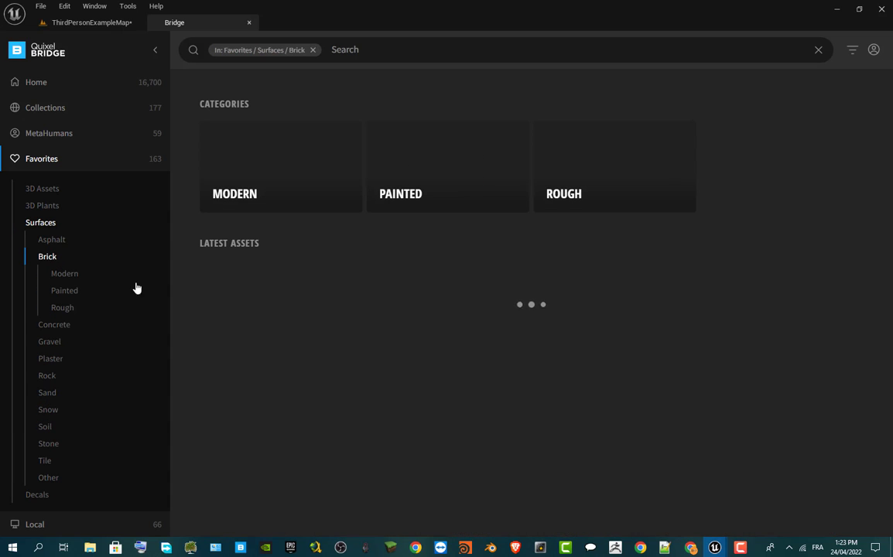
{"action": "scroll", "coordinate": [743, 255], "scroll_direction": "down", "scroll_amount": 3}
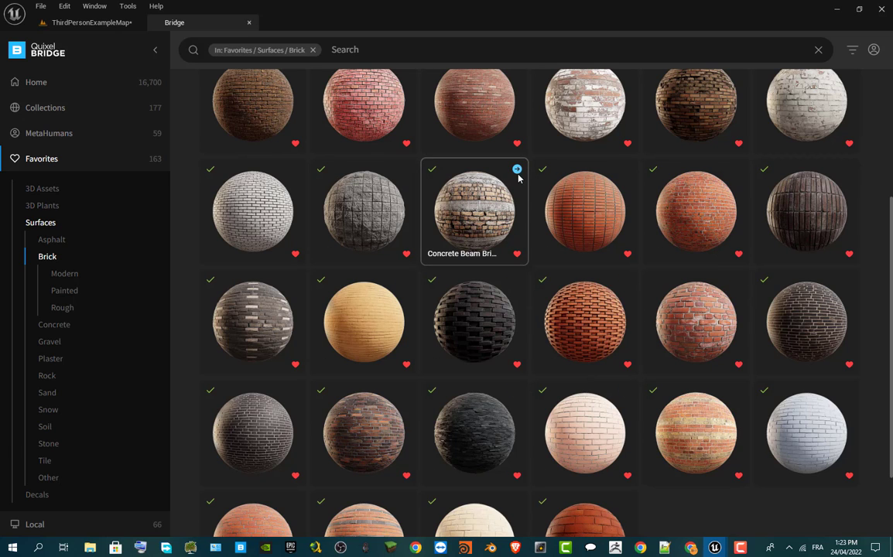
{"action": "left_click", "coordinate": [109, 24]}
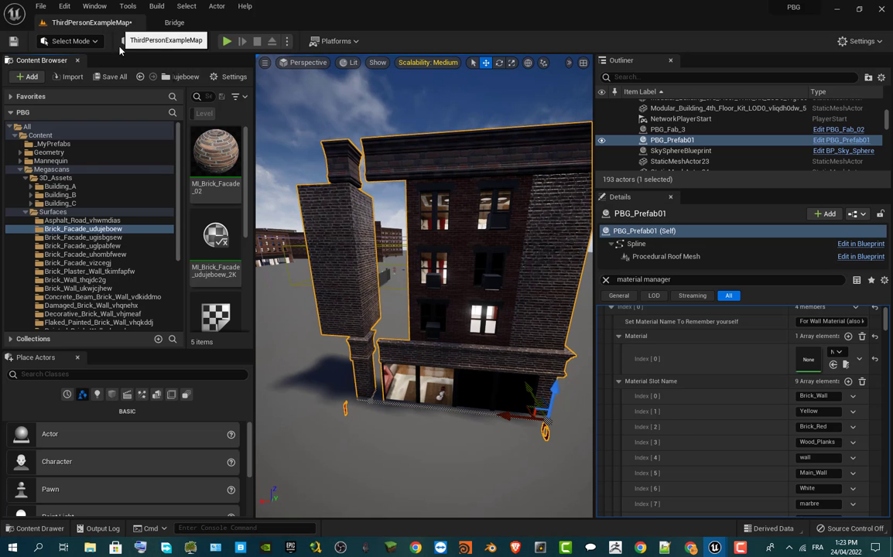
- Browse the brick folders under Megascans/Surfaces and open Red_Brick_Wall_scxriad
{"action": "left_click", "coordinate": [82, 271]}
{"action": "key", "text": "Down"}
{"action": "key", "text": "Down"}
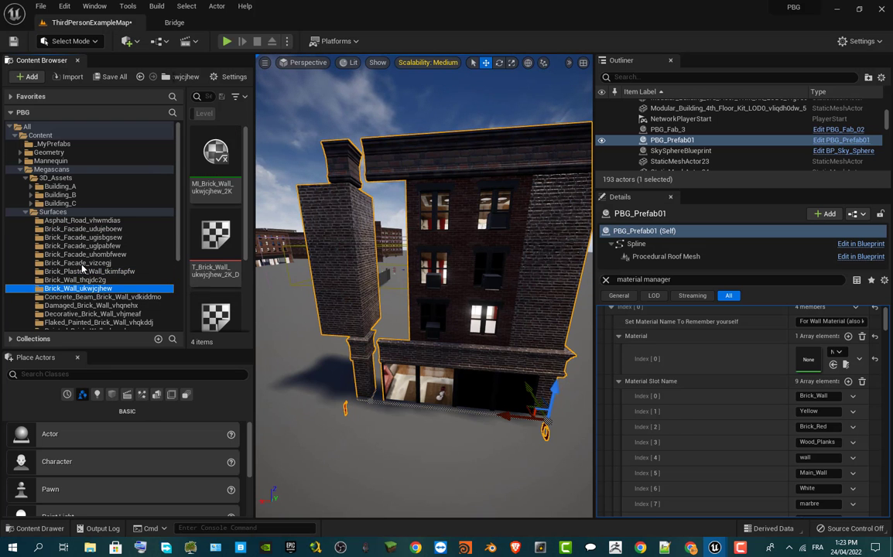
{"action": "left_click", "coordinate": [81, 263]}
{"action": "scroll", "coordinate": [117, 283], "scroll_direction": "down", "scroll_amount": 2}
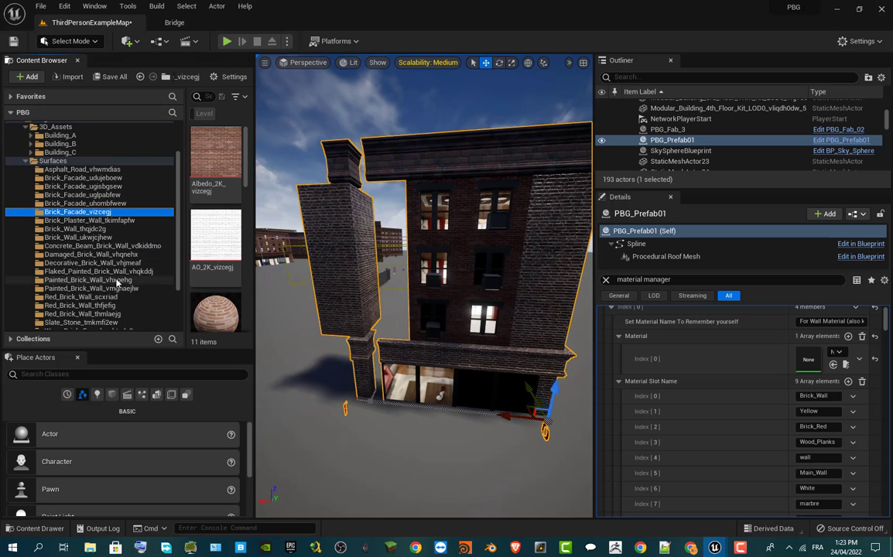
{"action": "left_click", "coordinate": [48, 314]}
{"action": "left_click", "coordinate": [78, 281]}
{"action": "left_click", "coordinate": [80, 299]}
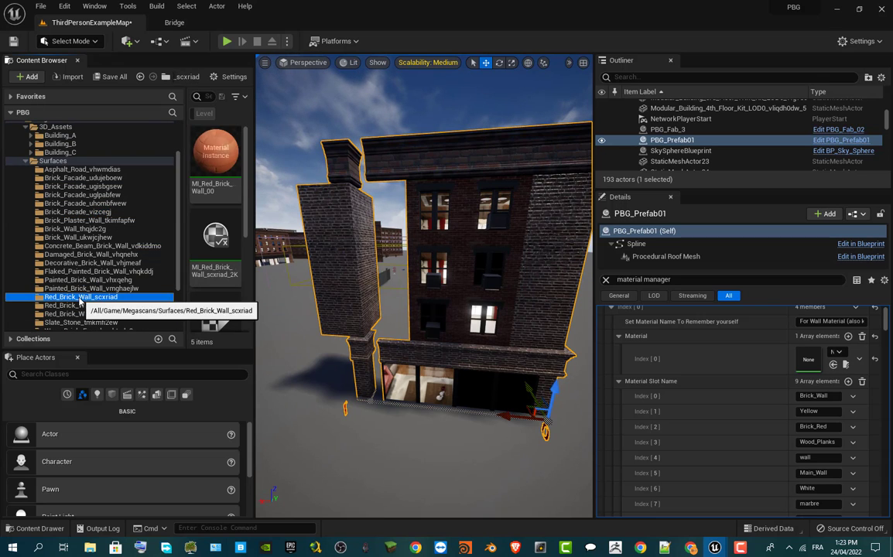
{"action": "scroll", "coordinate": [99, 278], "scroll_direction": "down", "scroll_amount": 1}
- Assign MI_Red_Brick_Wall_00 to element 0 of the floor wall Material array and inspect the building's facade
{"action": "left_click", "coordinate": [218, 154]}
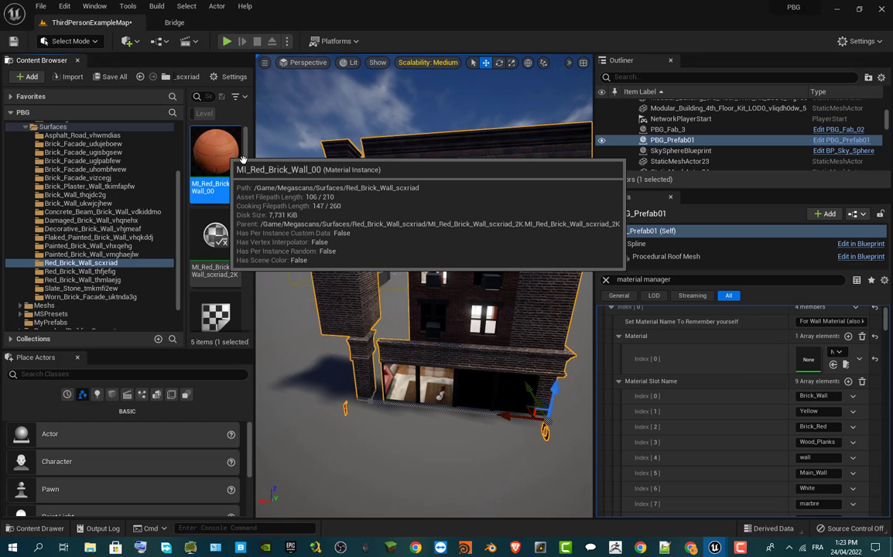
{"action": "left_click_drag", "start_coordinate": [220, 154], "coordinate": [820, 367]}
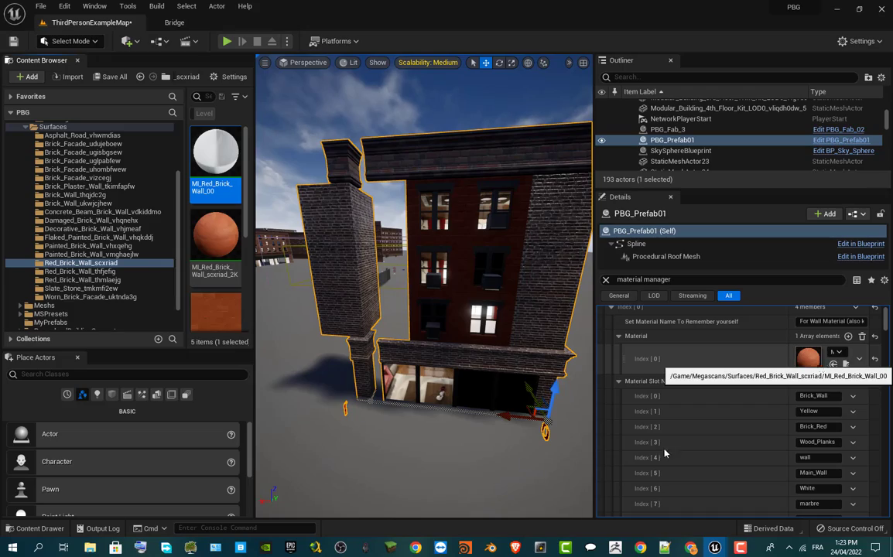
{"action": "left_click_drag", "start_coordinate": [566, 345], "coordinate": [554, 255]}
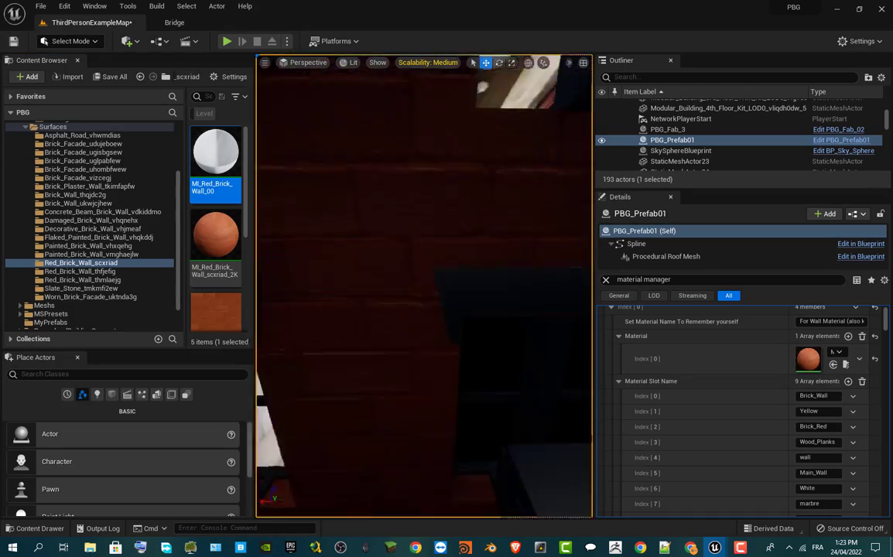
{"action": "key", "text": "f"}
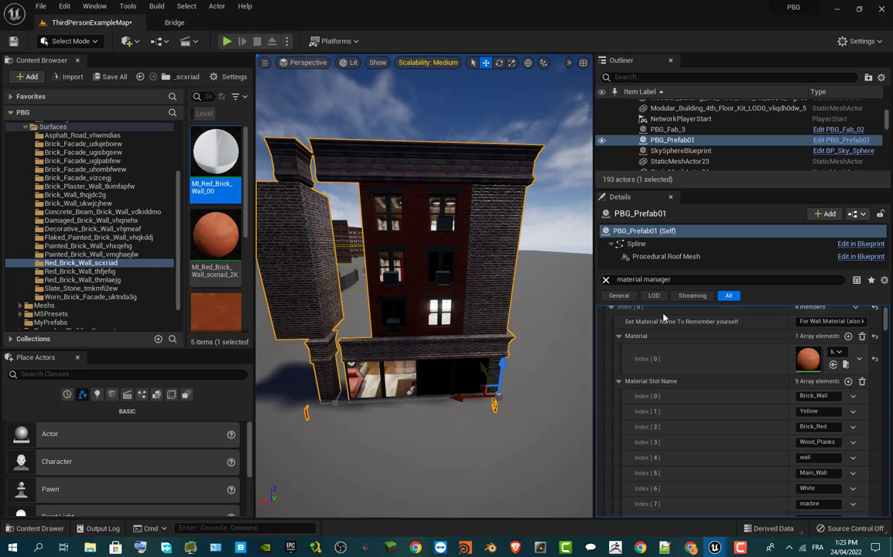
- Add a second element to the floor wall Material array and assign it MI_Slate_Stone_00 from the Slate_Stone_tmkmfi2ew folder
{"action": "left_click", "coordinate": [849, 336]}
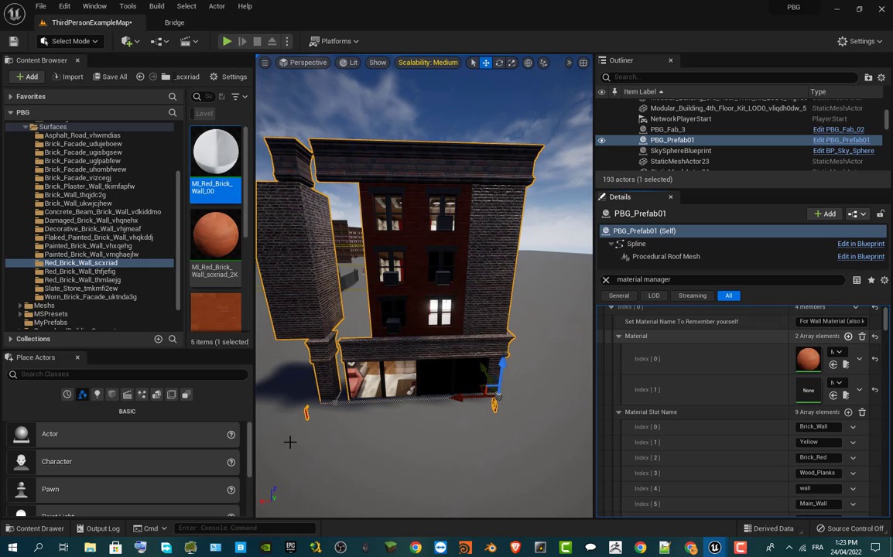
{"action": "left_click", "coordinate": [96, 272]}
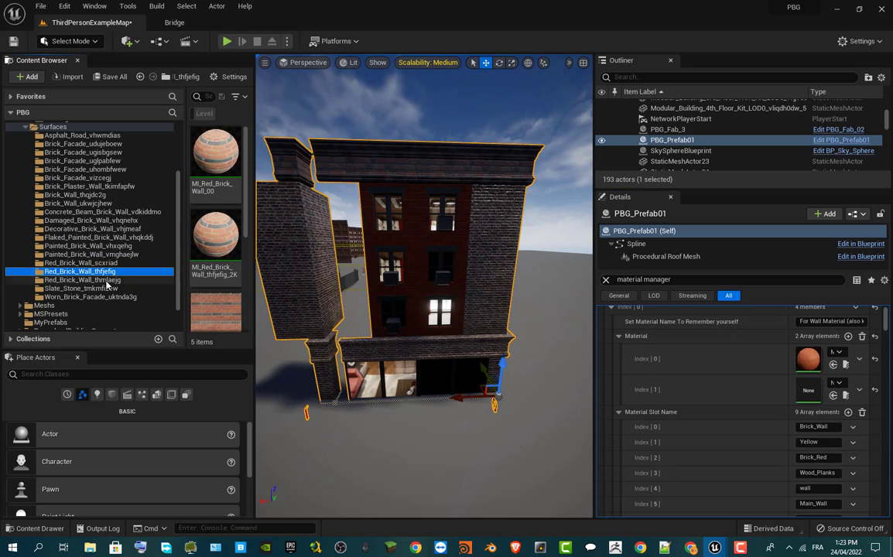
{"action": "left_click", "coordinate": [106, 281]}
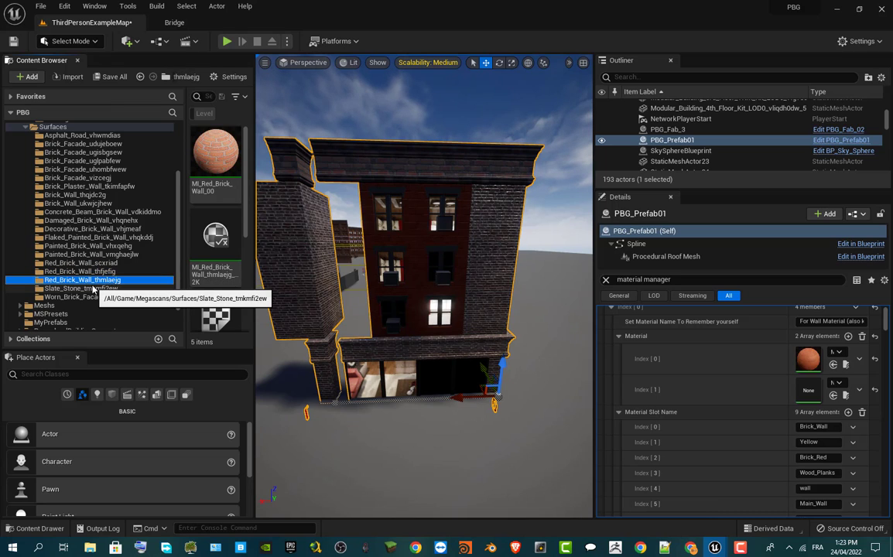
{"action": "left_click", "coordinate": [93, 288]}
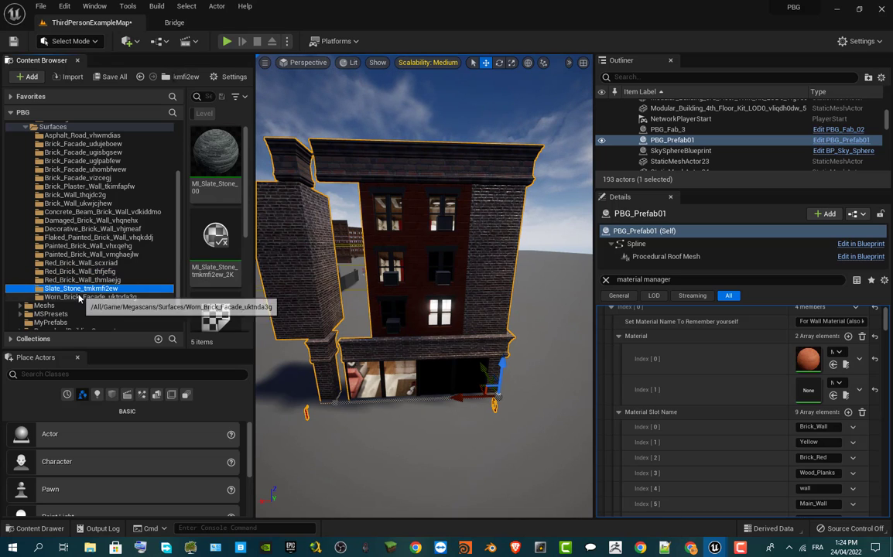
{"action": "left_click", "coordinate": [80, 298]}
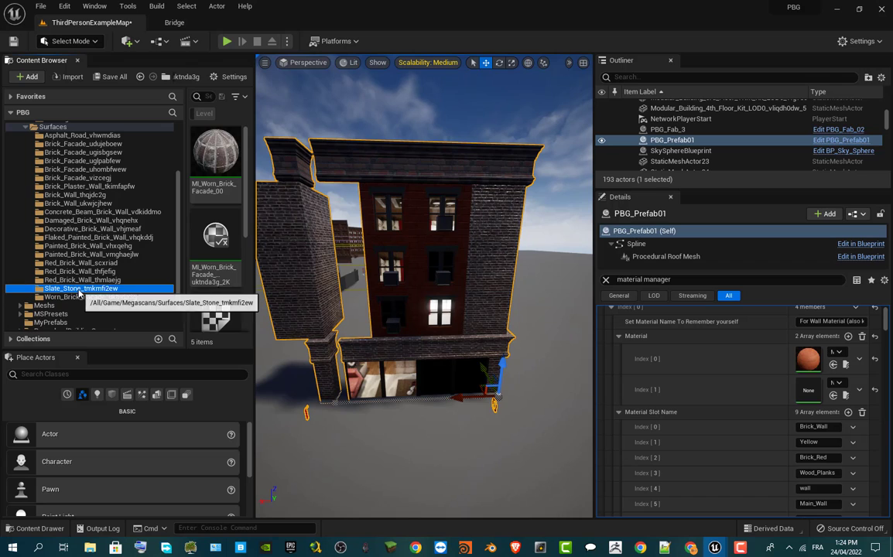
{"action": "left_click", "coordinate": [80, 288]}
{"action": "left_click_drag", "start_coordinate": [215, 154], "coordinate": [808, 389]}
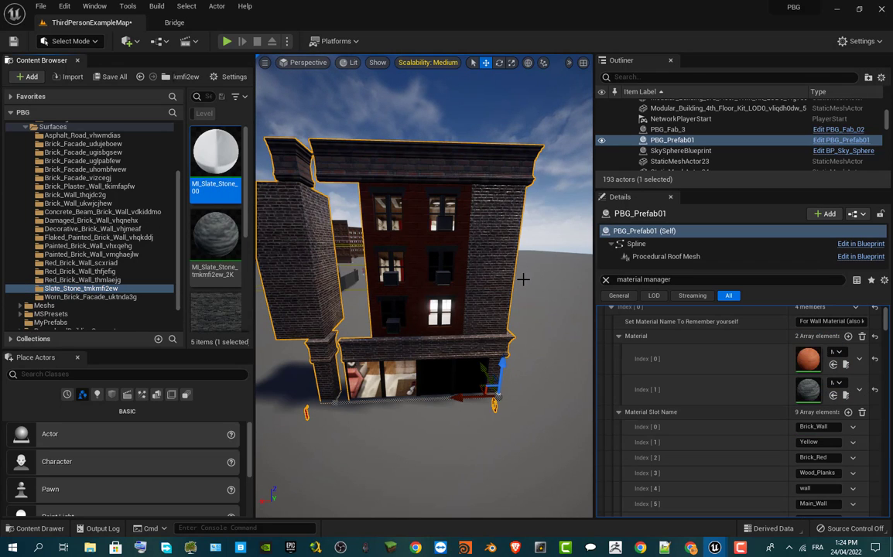
{"action": "left_click_drag", "start_coordinate": [535, 283], "coordinate": [527, 364]}
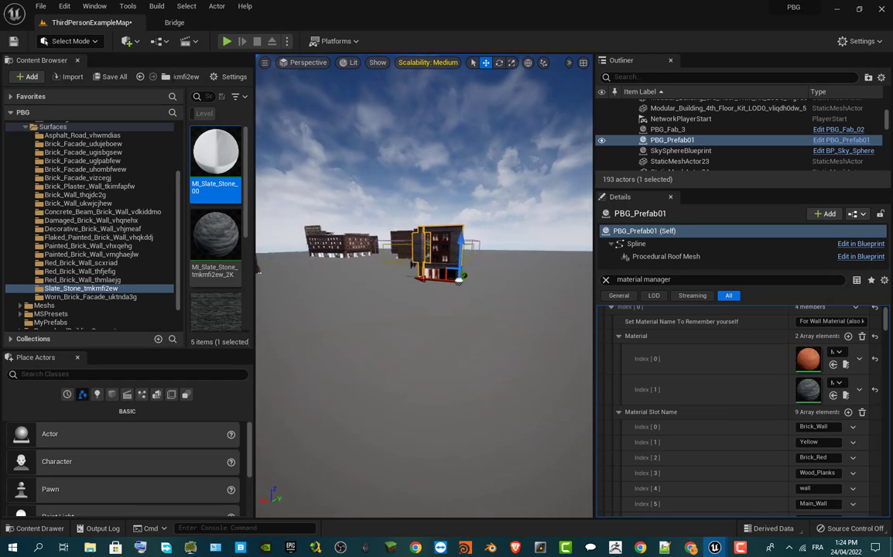
- Add a third element to the floor wall Material array and assign it Concrete_Beam_Brick_Wall_vdkiddmo_inst from the Concrete_Beam_Brick_Wall_vdkiddmo folder
{"action": "key", "text": "f"}
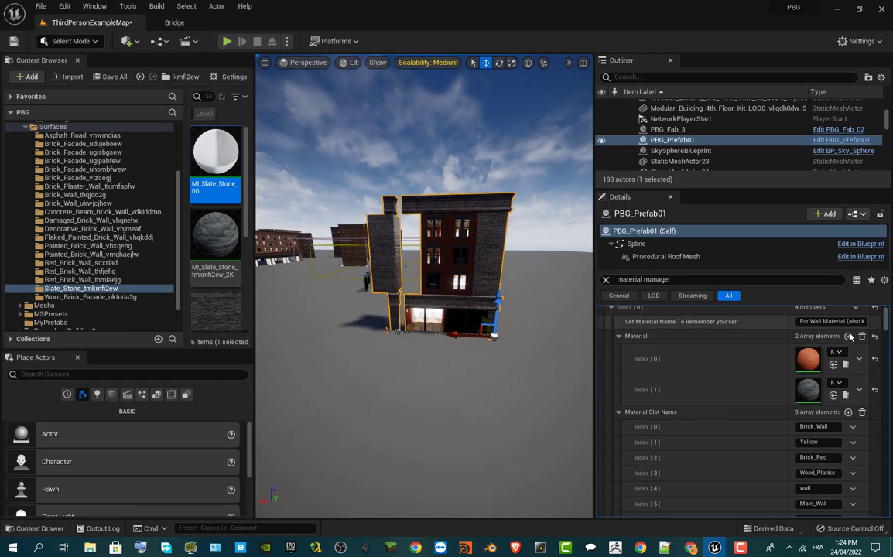
{"action": "left_click", "coordinate": [848, 336]}
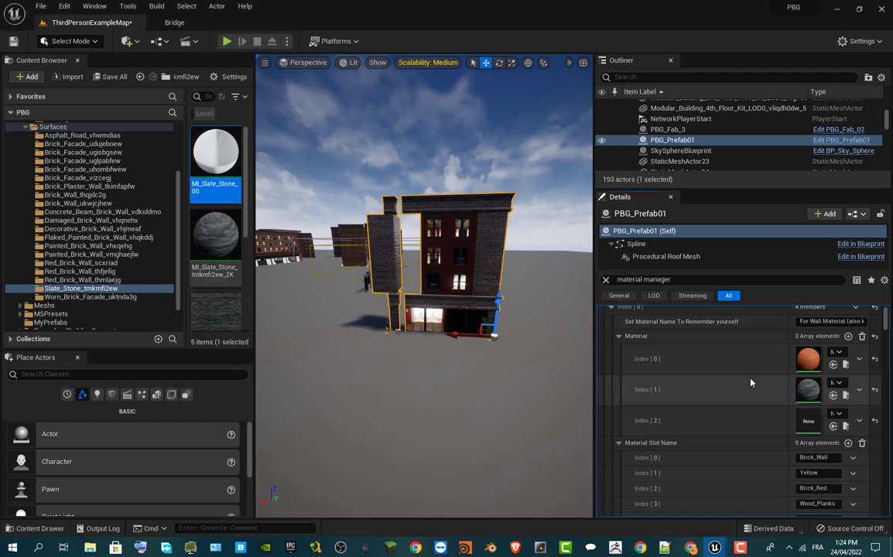
{"action": "left_click", "coordinate": [77, 237]}
{"action": "left_click", "coordinate": [77, 245]}
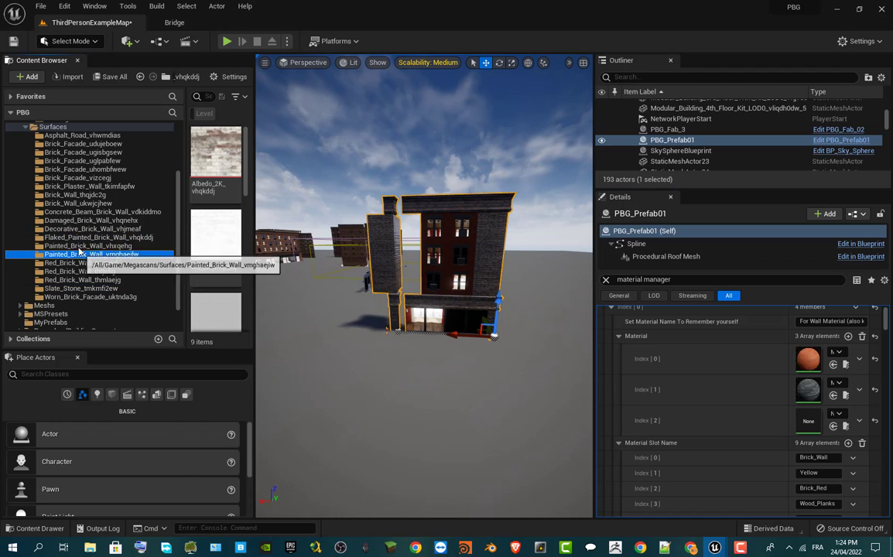
{"action": "left_click", "coordinate": [77, 211]}
{"action": "left_click", "coordinate": [79, 220]}
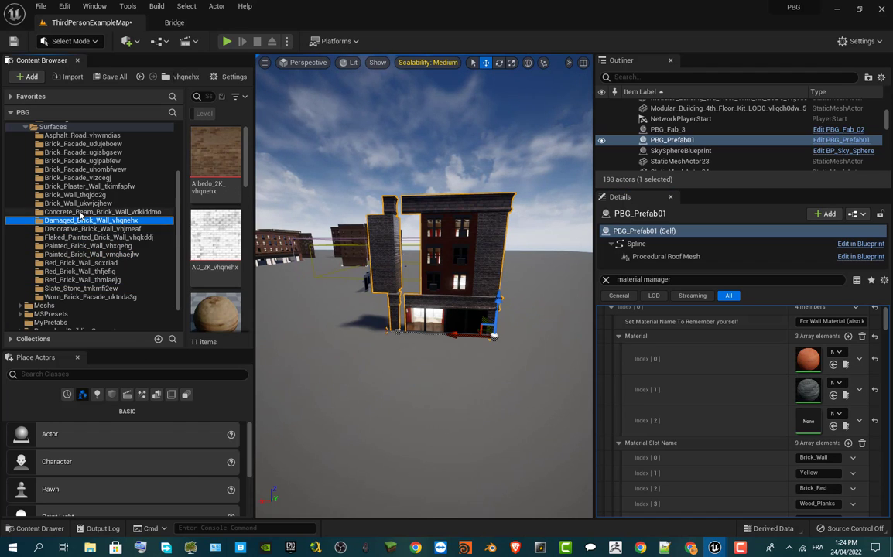
{"action": "left_click", "coordinate": [80, 212]}
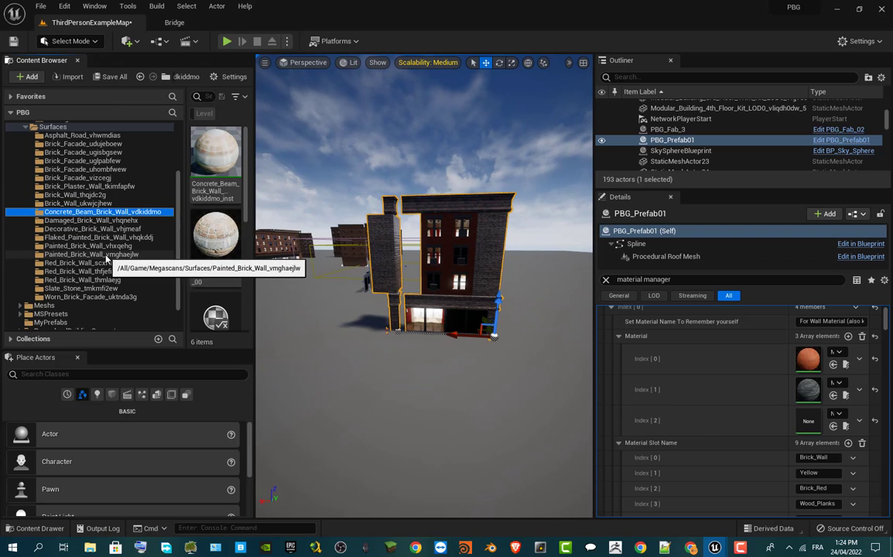
{"action": "scroll", "coordinate": [107, 260], "scroll_direction": "up", "scroll_amount": 1}
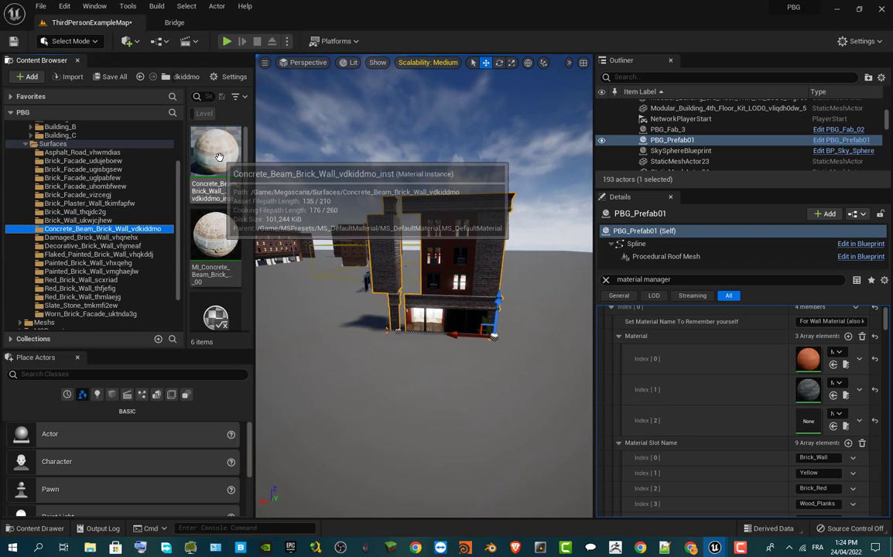
{"action": "left_click", "coordinate": [215, 159]}
{"action": "left_click_drag", "start_coordinate": [423, 206], "coordinate": [807, 422]}
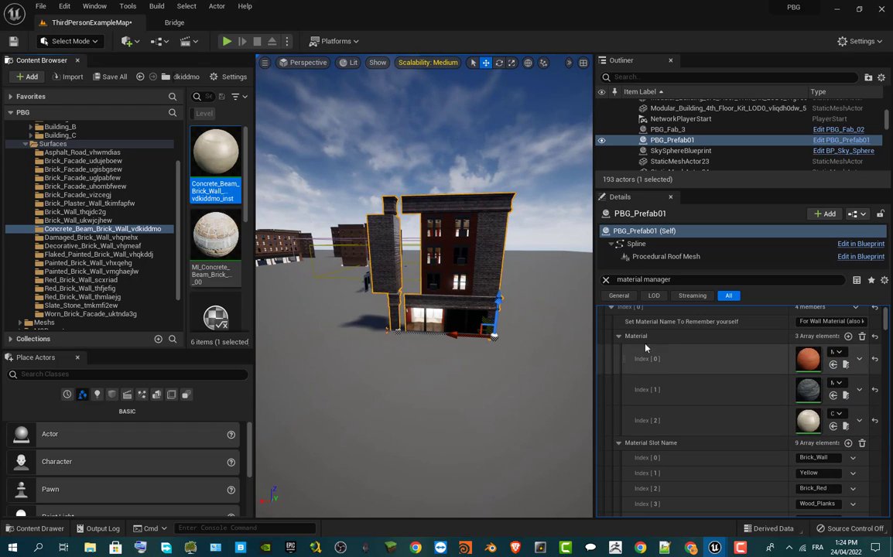
- Collapse the floor wall material entries and copy the whole Floor Wall Meshes Materials Manager array
{"action": "left_click", "coordinate": [619, 336]}
{"action": "scroll", "coordinate": [618, 339], "scroll_direction": "up", "scroll_amount": 2}
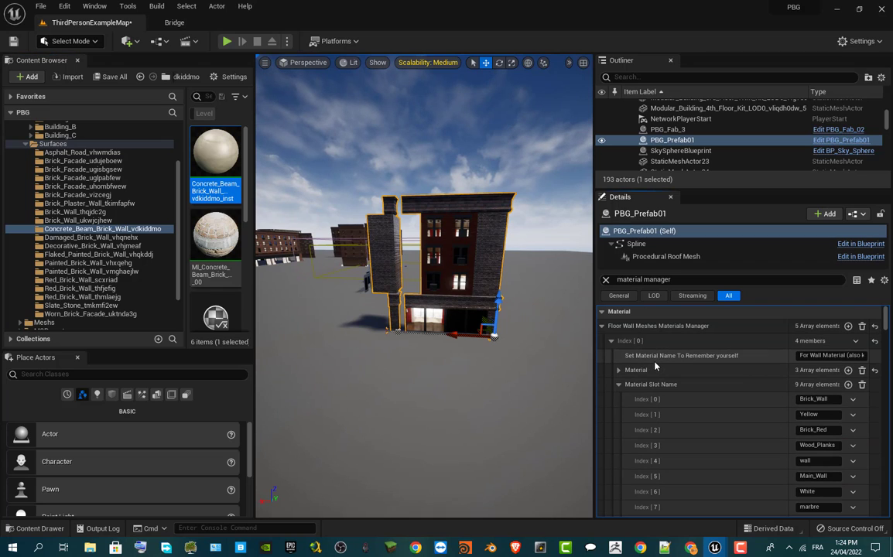
{"action": "left_click", "coordinate": [612, 342]}
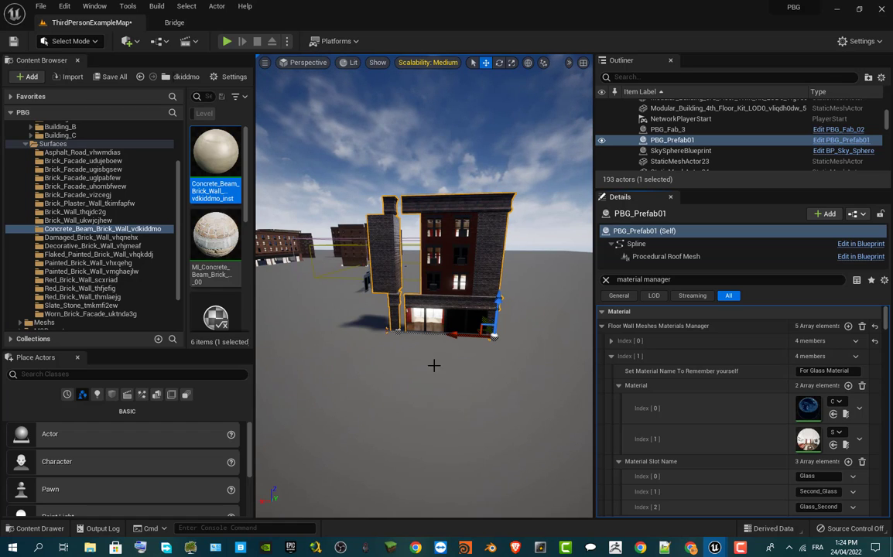
{"action": "left_click", "coordinate": [612, 356]}
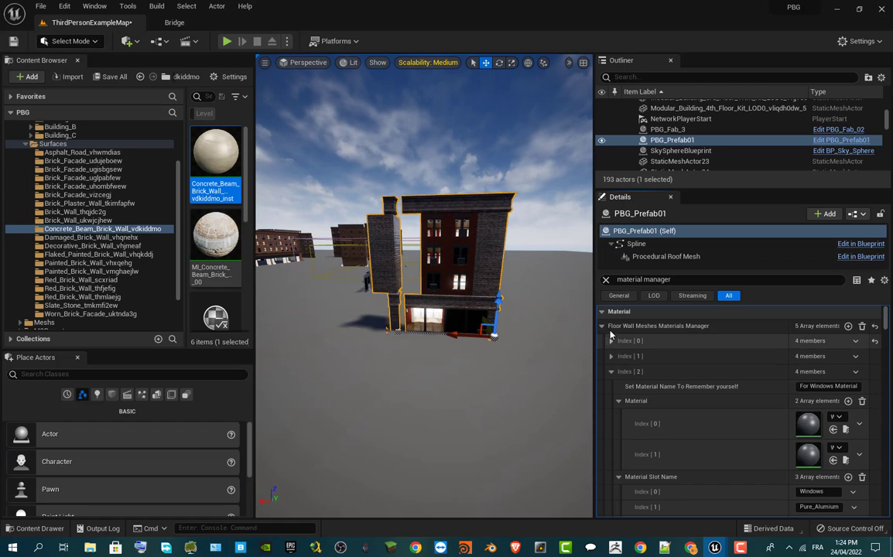
{"action": "left_click", "coordinate": [601, 326]}
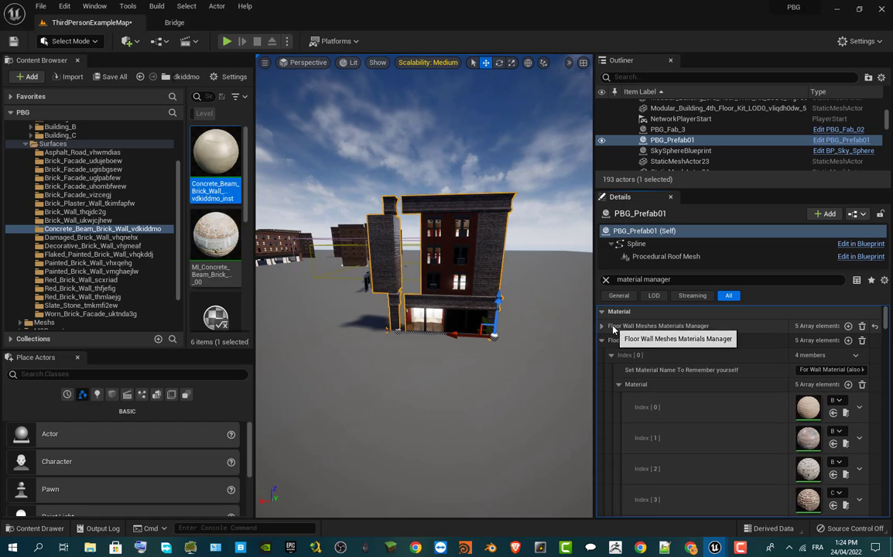
{"action": "right_click", "coordinate": [626, 329]}
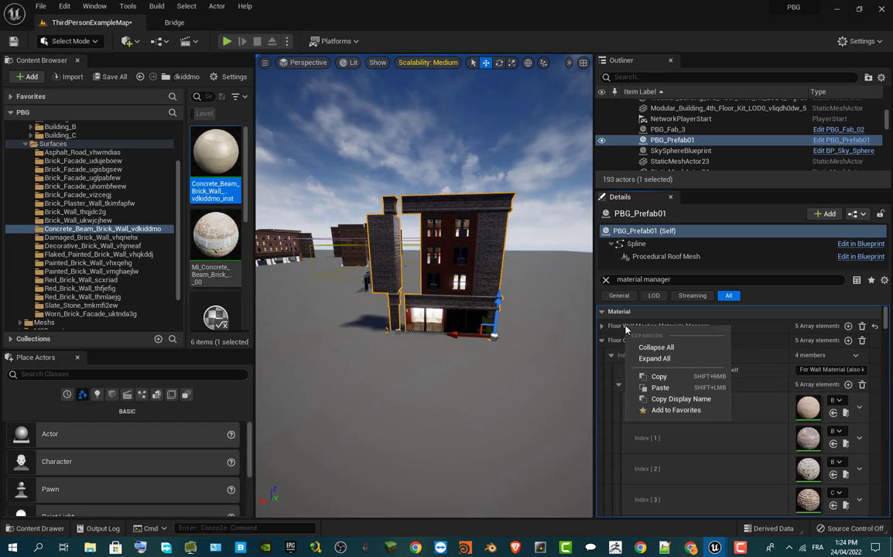
{"action": "left_click", "coordinate": [657, 377]}
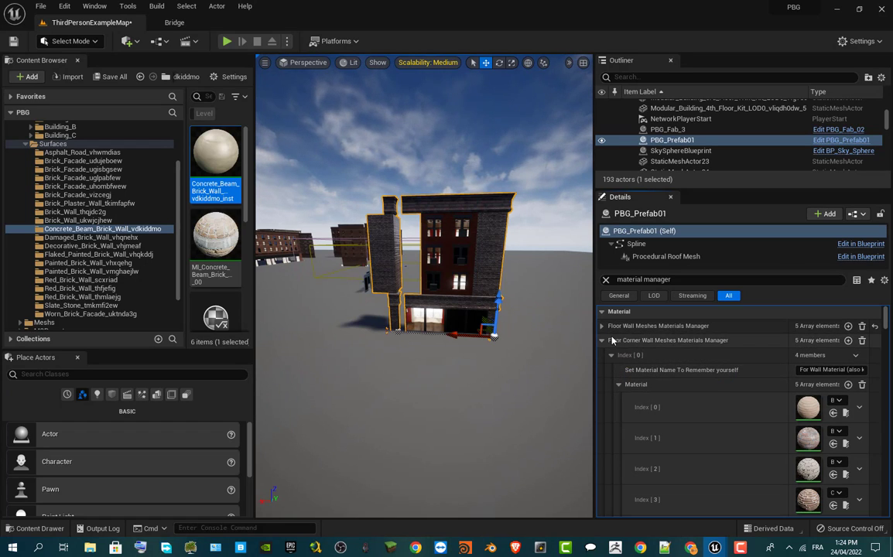
- Paste the copied array into Floor Corner Wall Meshes Materials Manager and collapse both floor wall managers
{"action": "right_click", "coordinate": [612, 341]}
{"action": "left_click", "coordinate": [647, 398]}
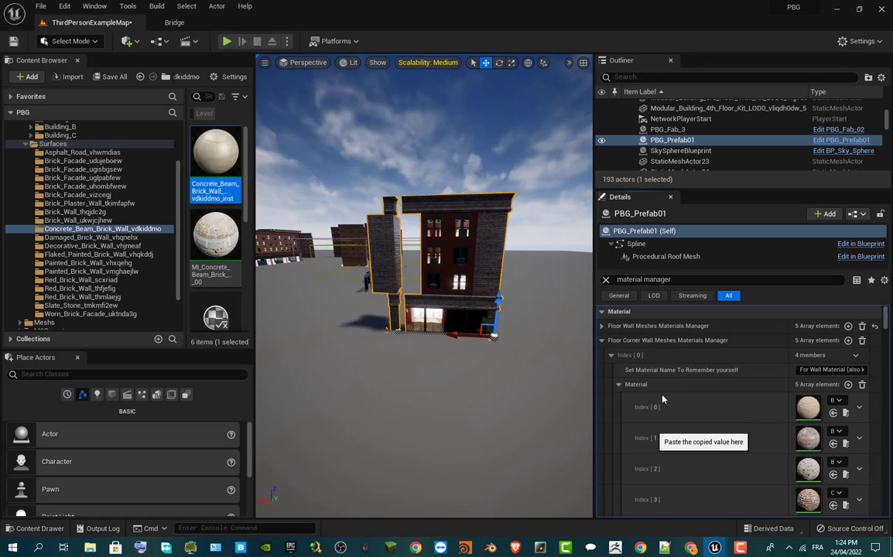
{"action": "left_click", "coordinate": [603, 326]}
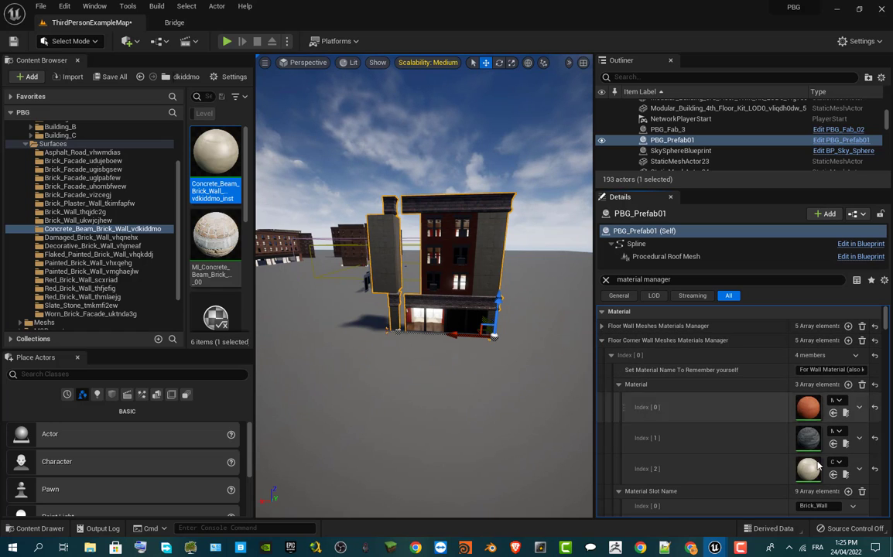
{"action": "left_click", "coordinate": [602, 341]}
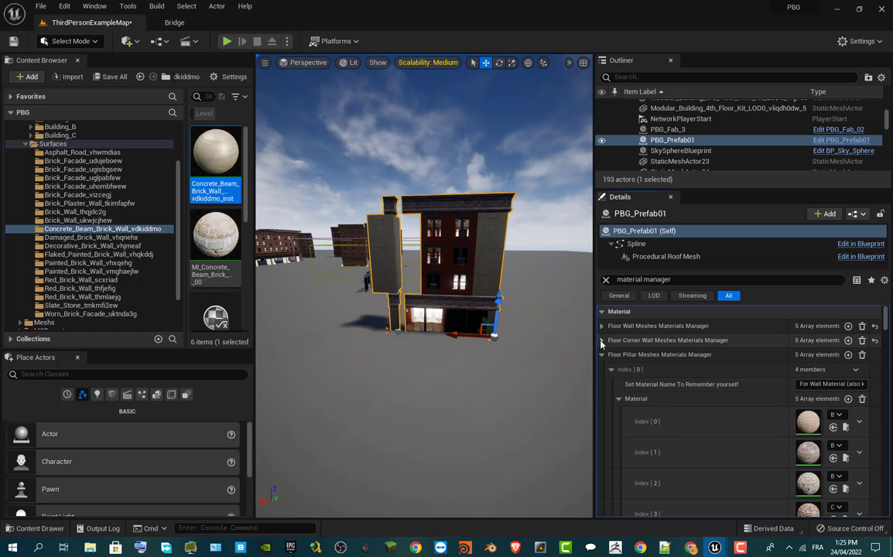
- Paste the copied array into Floor Pillar Meshes Materials Manager and collapse the managers down to it
{"action": "right_click", "coordinate": [612, 356]}
{"action": "left_click", "coordinate": [638, 412]}
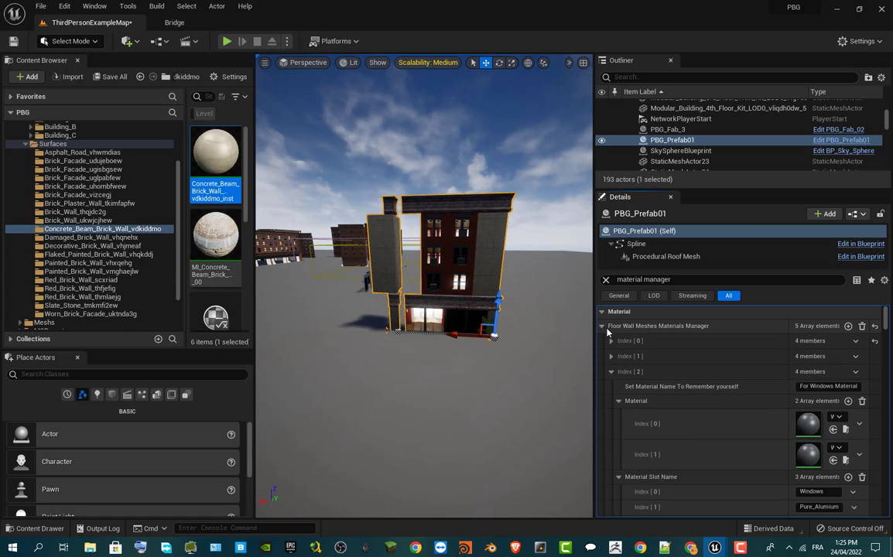
{"action": "left_click", "coordinate": [601, 326]}
{"action": "left_click", "coordinate": [603, 340]}
{"action": "left_click", "coordinate": [602, 354]}
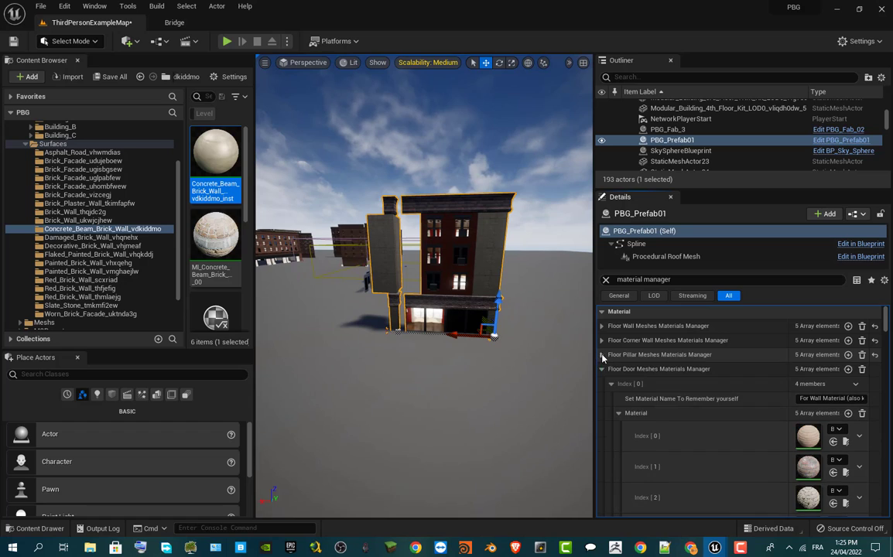
- Paste the copied array into Floor Door Meshes Materials Manager and collapse the floor managers
{"action": "right_click", "coordinate": [625, 383]}
{"action": "left_click", "coordinate": [657, 435]}
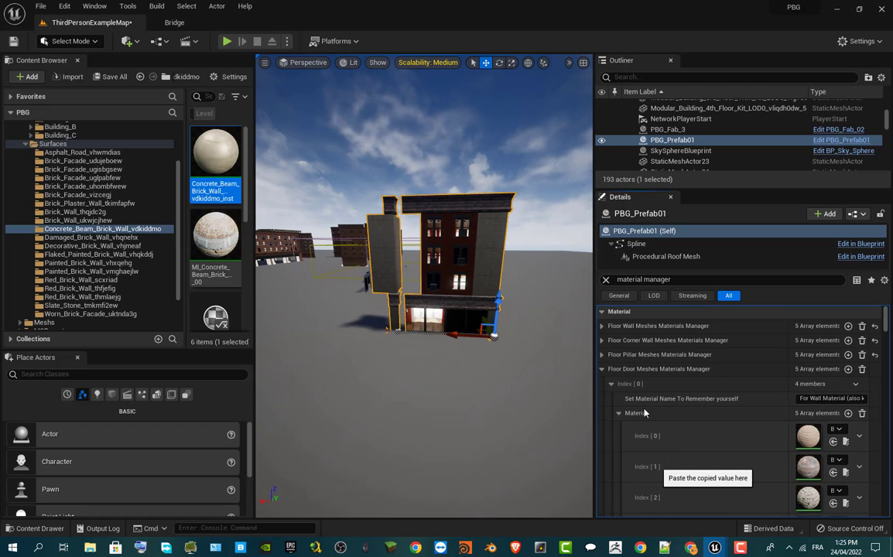
{"action": "left_click", "coordinate": [602, 326]}
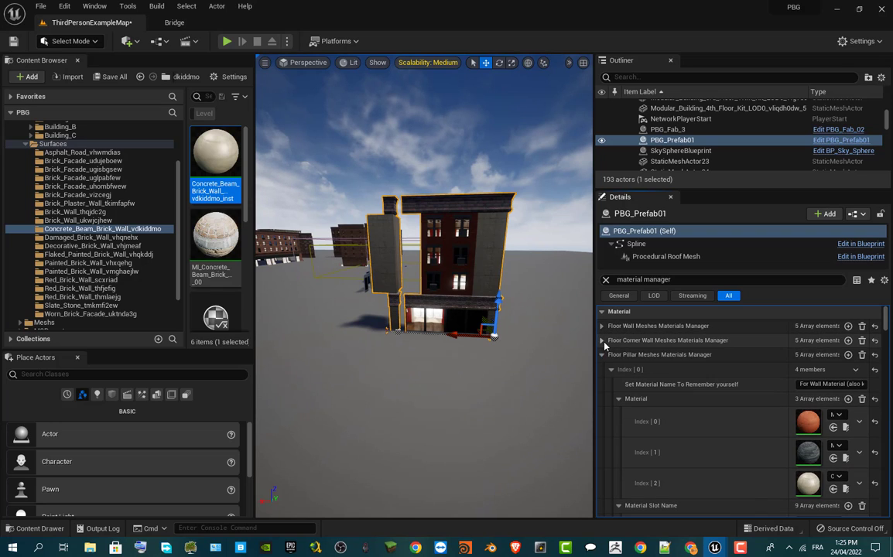
{"action": "left_click", "coordinate": [602, 354]}
{"action": "left_click", "coordinate": [602, 369]}
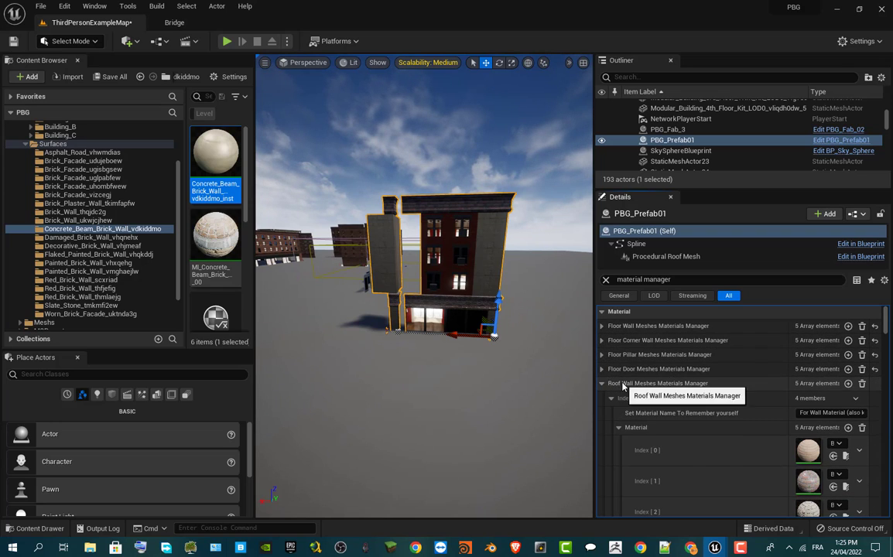
- Paste the copied array into Roof Wall Meshes Materials Manager and collapse the managers down to it
{"action": "right_click", "coordinate": [623, 386]}
{"action": "left_click", "coordinate": [658, 444]}
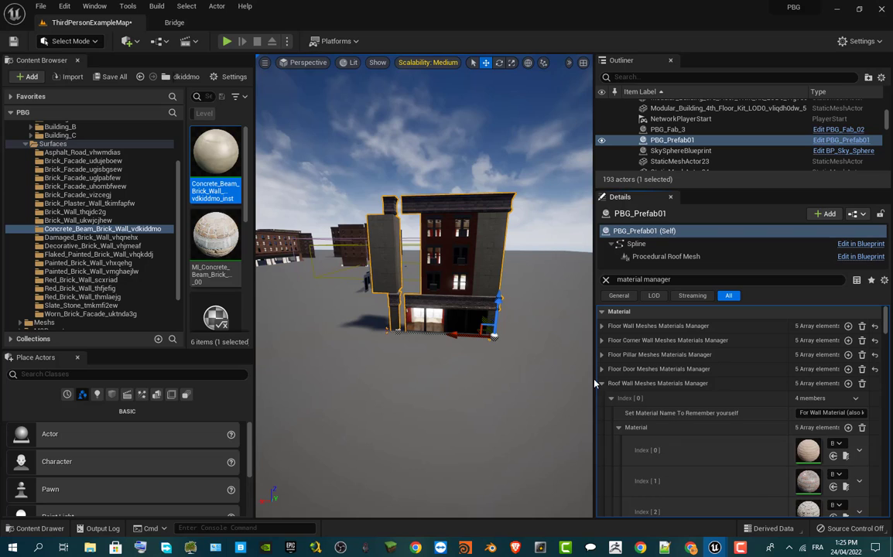
{"action": "left_click", "coordinate": [603, 326]}
{"action": "left_click", "coordinate": [602, 325]}
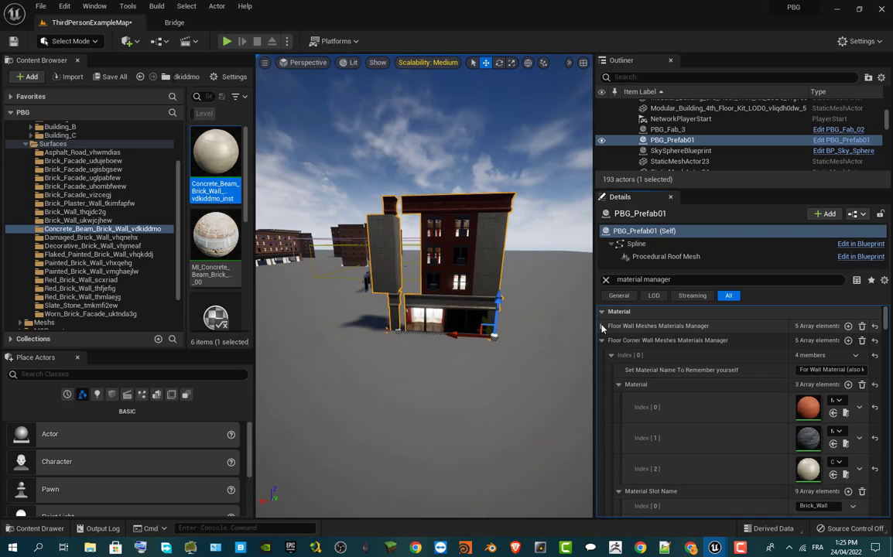
{"action": "left_click", "coordinate": [603, 341]}
{"action": "left_click", "coordinate": [602, 354]}
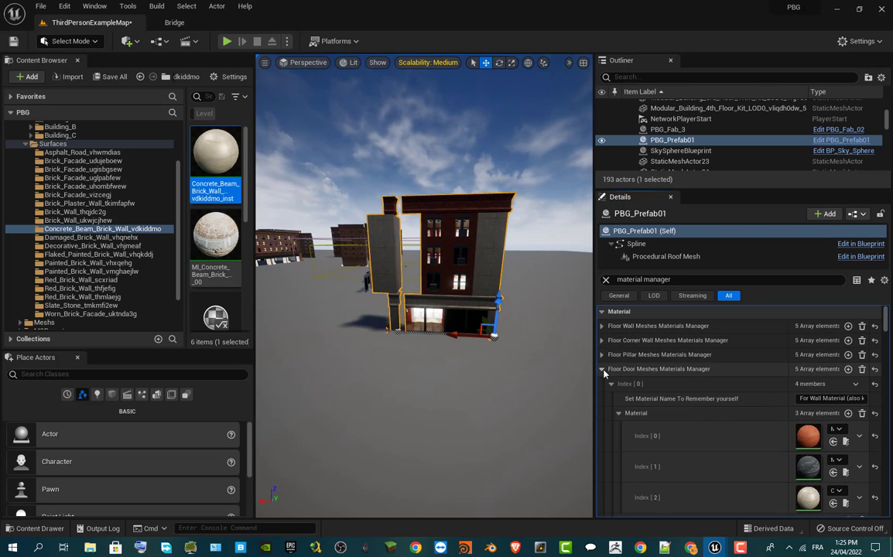
{"action": "left_click", "coordinate": [602, 369]}
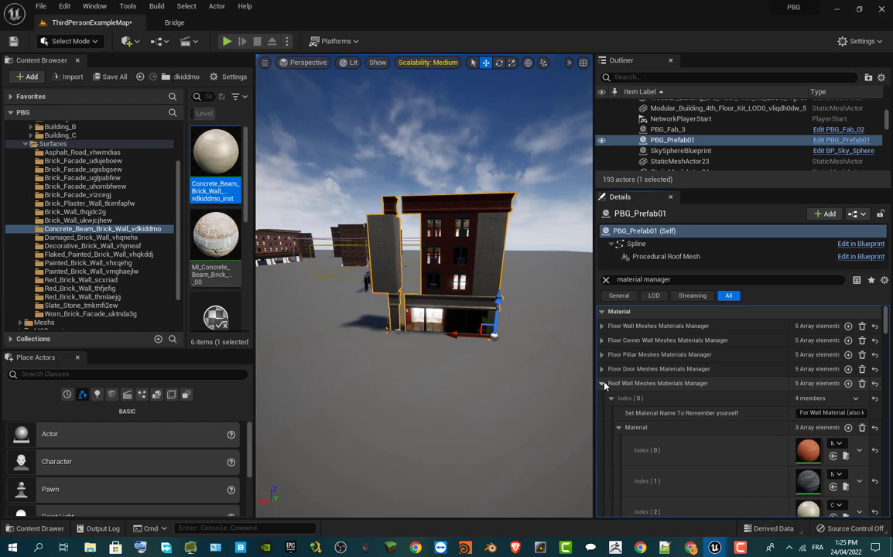
{"action": "left_click", "coordinate": [603, 384]}
- Paste the copied array into Roof Corner Wall Meshes Materials Manager and collapse the managers down to it
{"action": "right_click", "coordinate": [626, 398]}
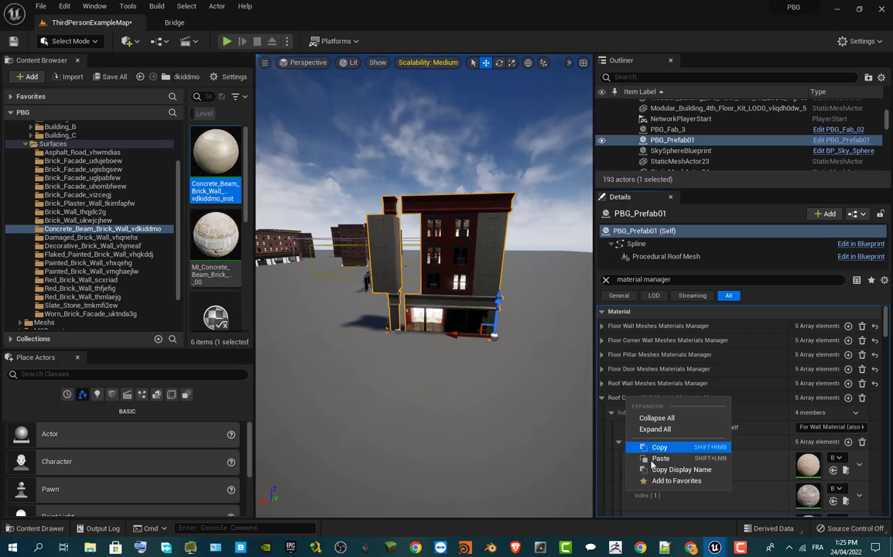
{"action": "left_click", "coordinate": [654, 459]}
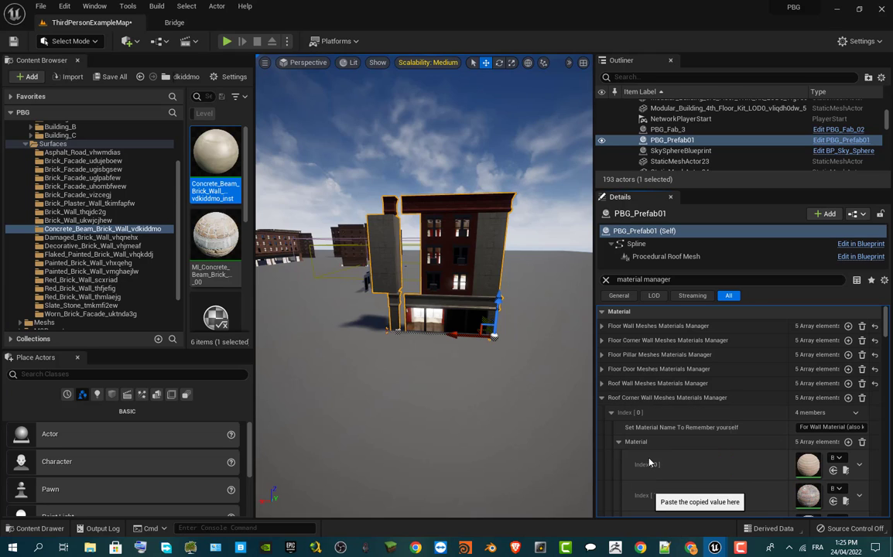
{"action": "left_click", "coordinate": [602, 326]}
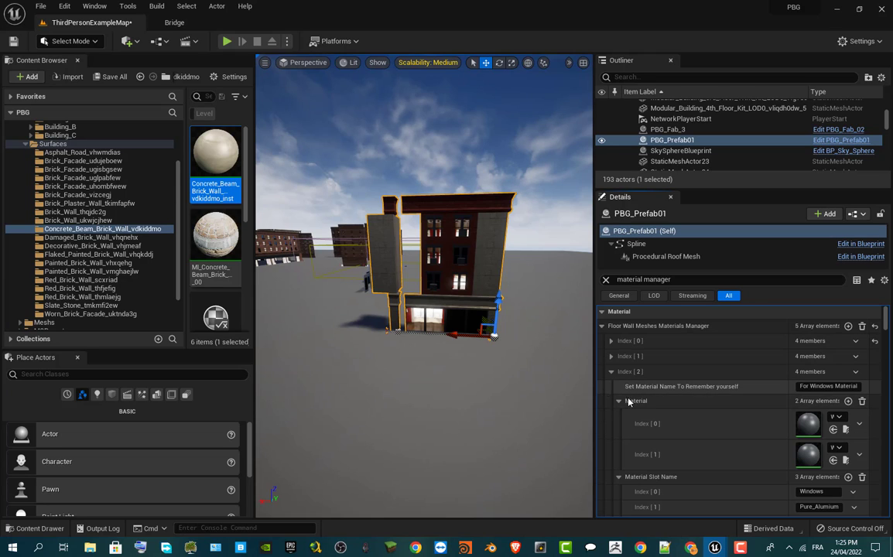
{"action": "left_click", "coordinate": [603, 326]}
{"action": "left_click", "coordinate": [602, 341]}
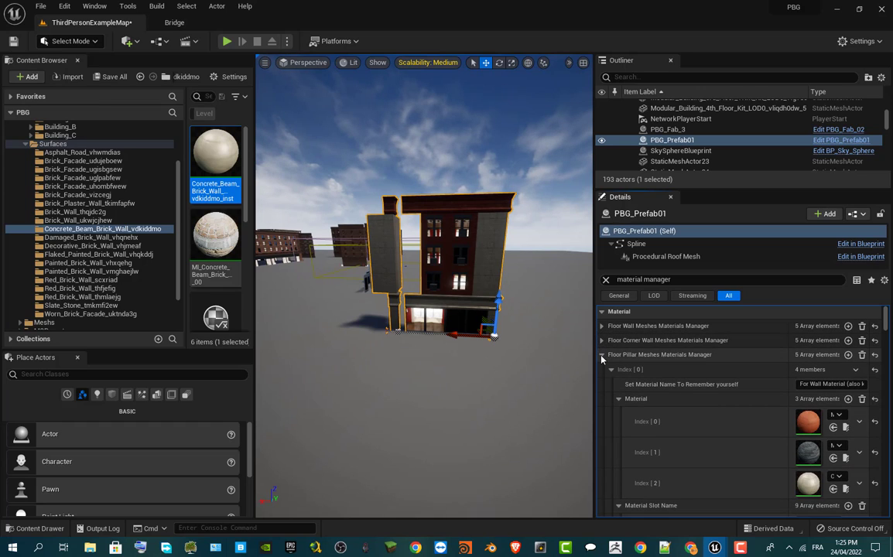
{"action": "left_click", "coordinate": [602, 355]}
{"action": "left_click", "coordinate": [602, 370]}
{"action": "left_click", "coordinate": [603, 383]}
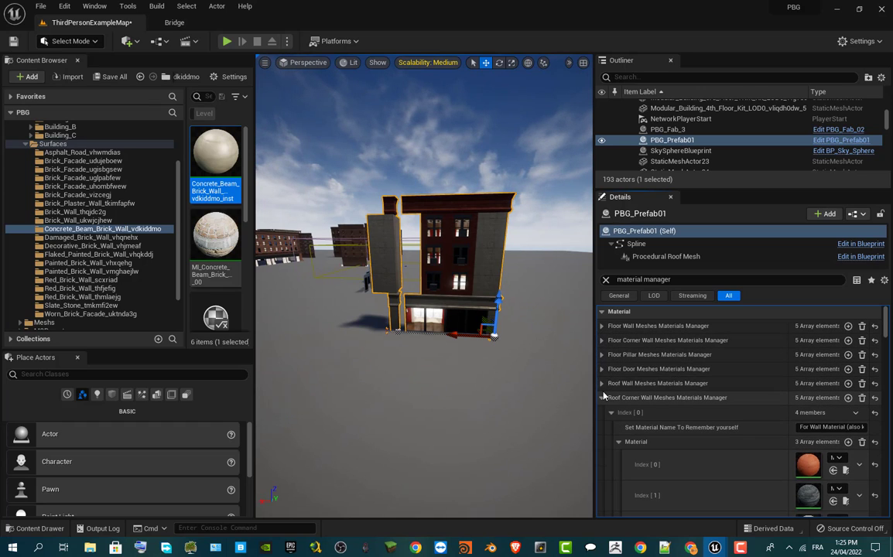
{"action": "left_click", "coordinate": [603, 399]}
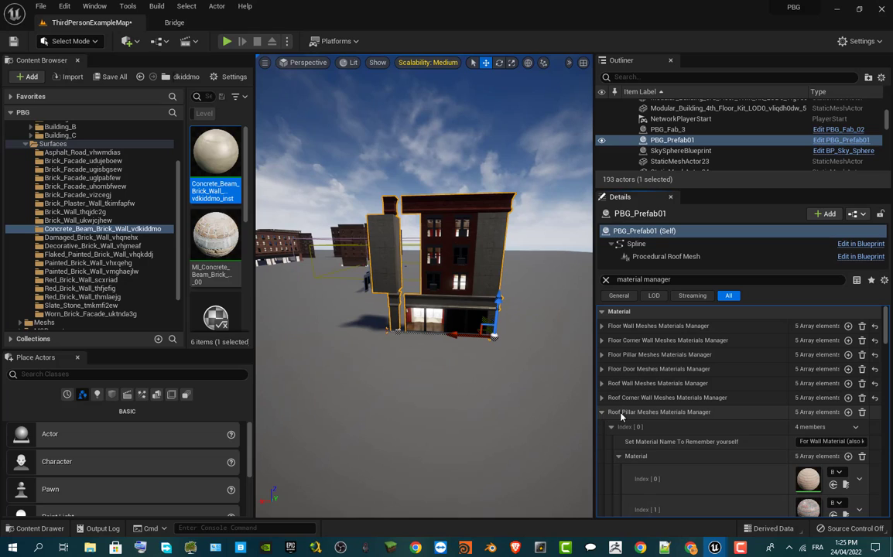
- Paste the copied array into Roof Pillar Meshes Materials Manager
{"action": "right_click", "coordinate": [647, 418]}
{"action": "left_click", "coordinate": [673, 475]}
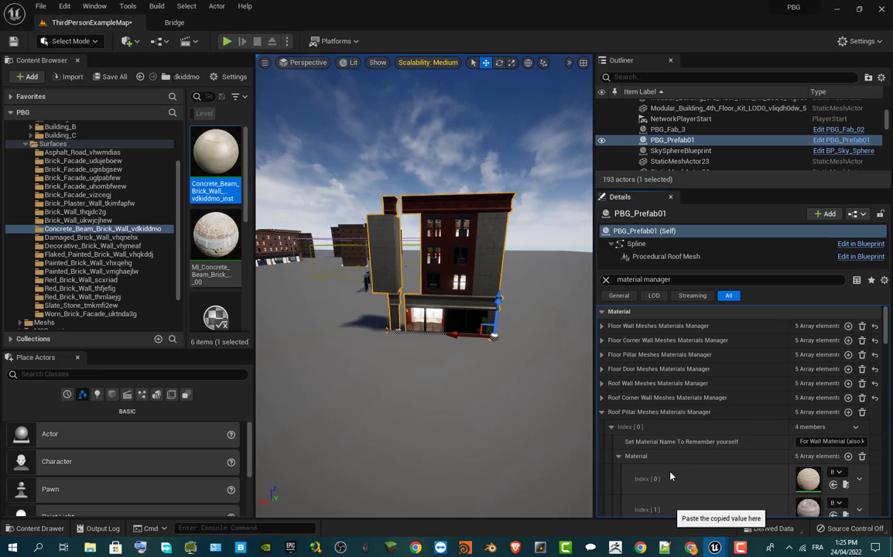
{"action": "left_click", "coordinate": [602, 326]}
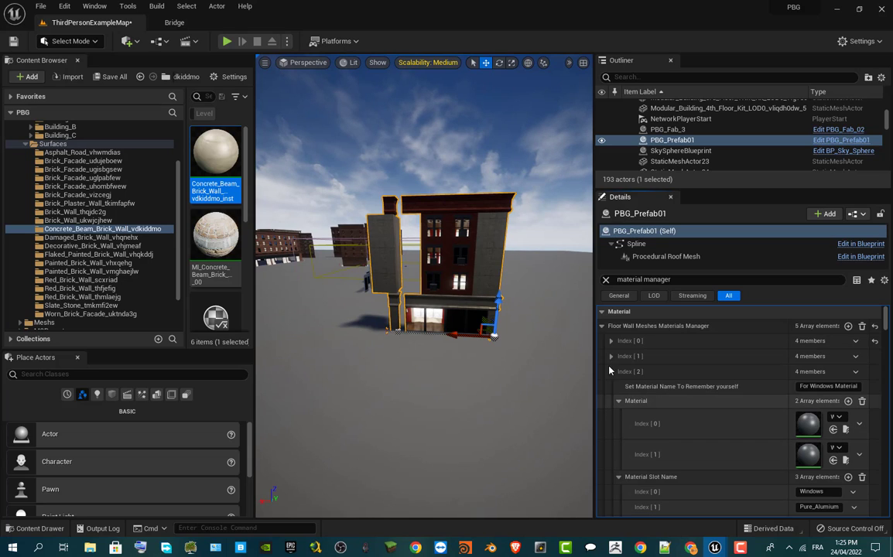
- Collapse all the materials managers in the Material category at once
{"action": "right_click", "coordinate": [607, 315]}
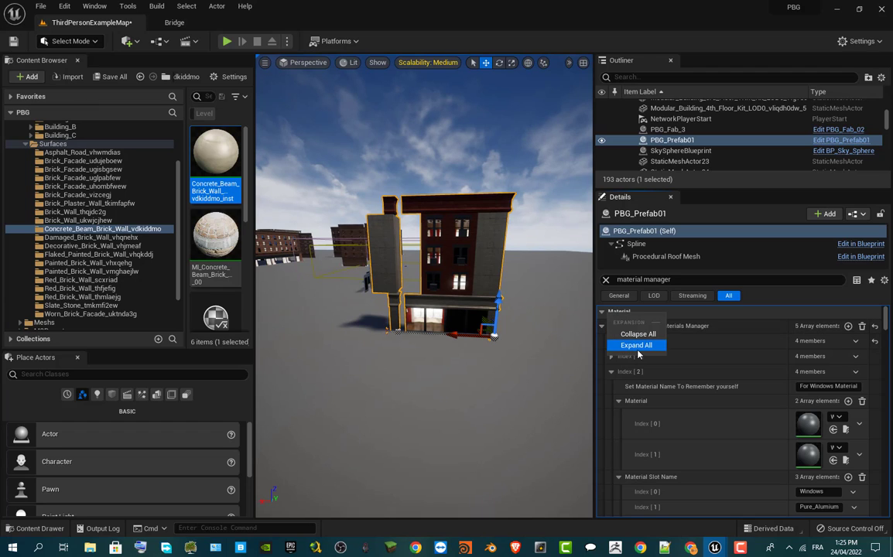
{"action": "left_click", "coordinate": [638, 333]}
{"action": "left_click", "coordinate": [602, 312]}
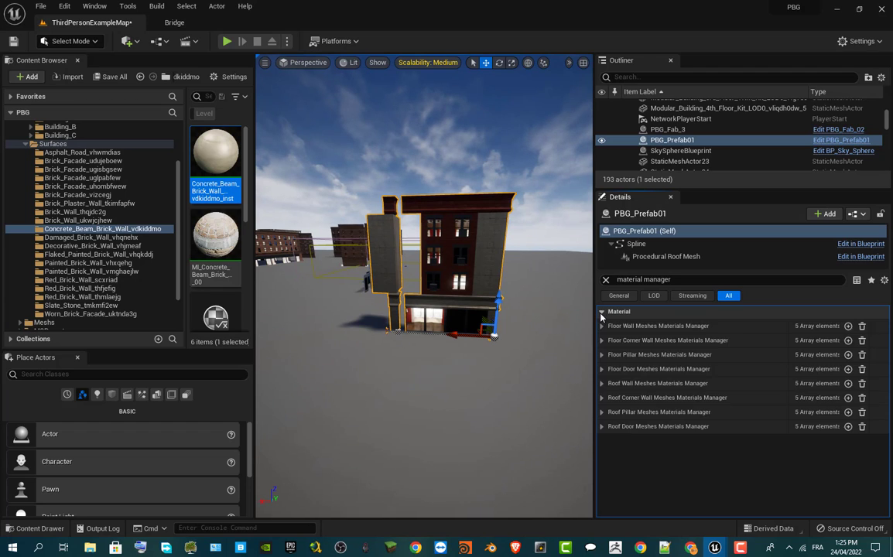
- Check the Index [0] entry of Roof Corner Wall Meshes Materials Manager and collapse the manager again
{"action": "left_click", "coordinate": [602, 398]}
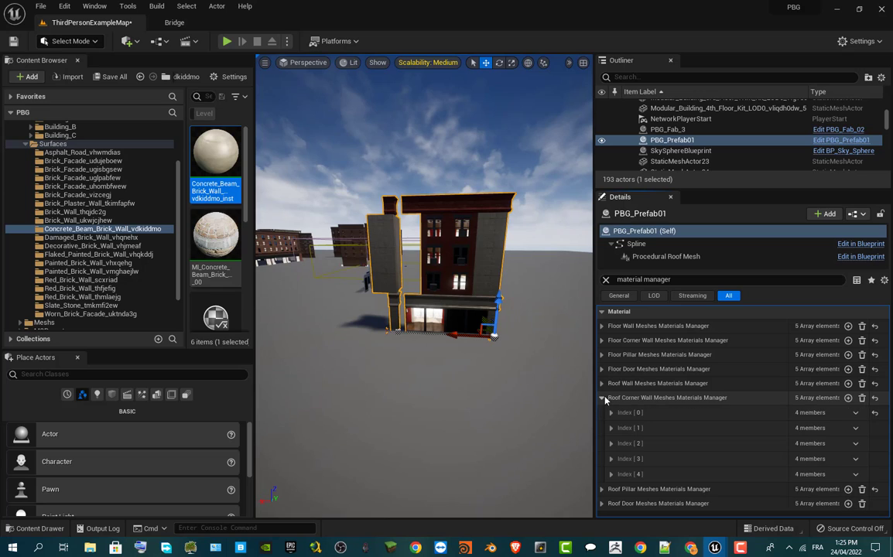
{"action": "left_click", "coordinate": [611, 413]}
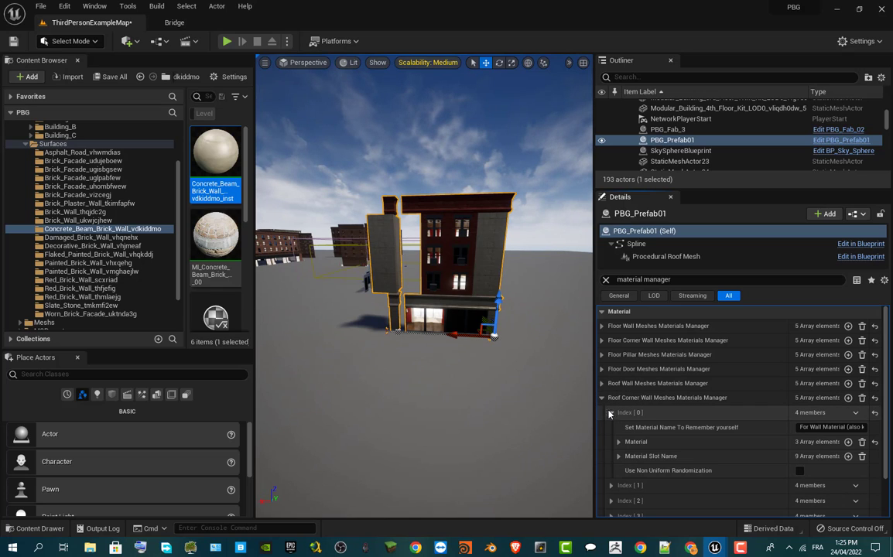
{"action": "left_click", "coordinate": [620, 443]}
{"action": "left_click", "coordinate": [619, 444]}
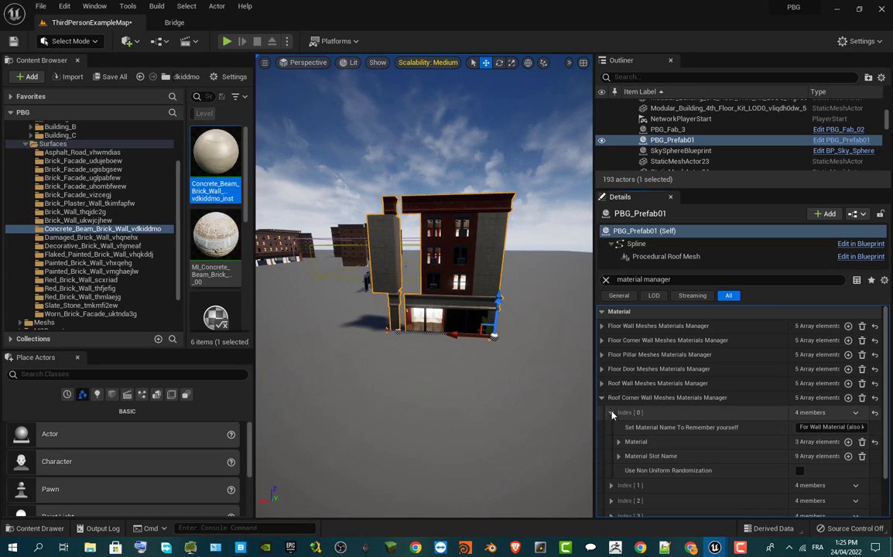
{"action": "left_click", "coordinate": [602, 398]}
- Repeat the paste of the copied array into Roof Pillar Meshes Materials Manager and check its Index [0] entry
{"action": "left_click", "coordinate": [601, 413]}
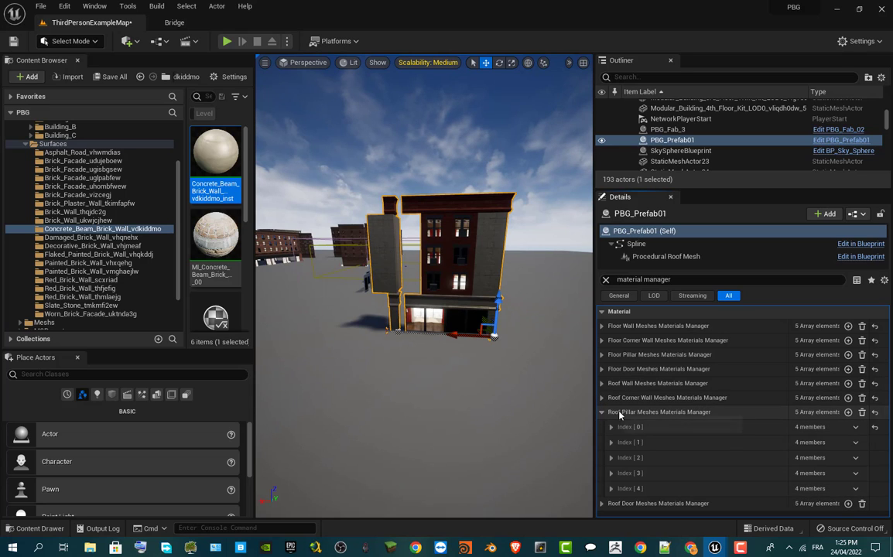
{"action": "right_click", "coordinate": [620, 416]}
{"action": "left_click", "coordinate": [648, 472]}
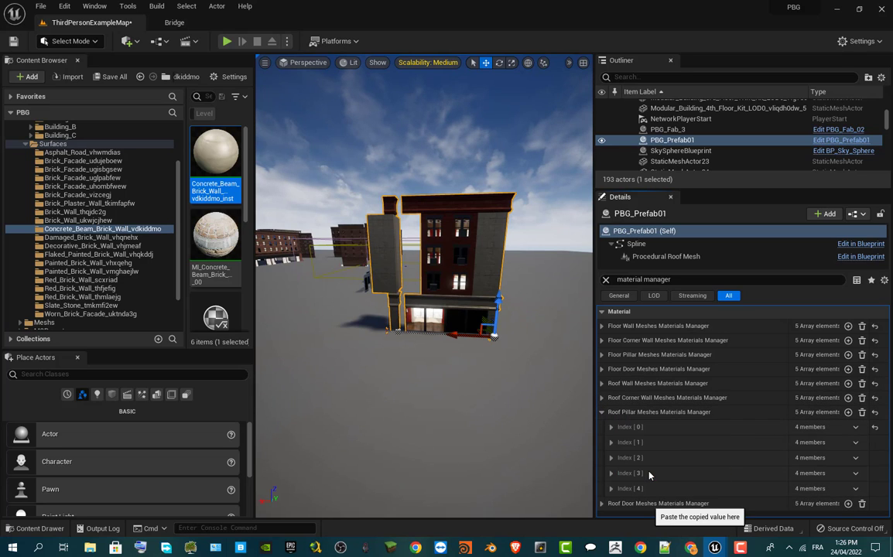
{"action": "right_click", "coordinate": [615, 325]}
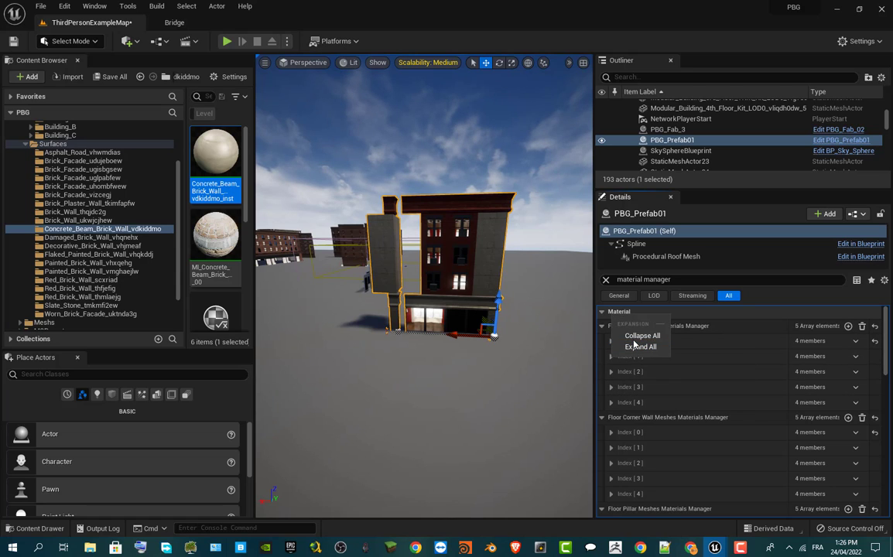
{"action": "left_click", "coordinate": [633, 336]}
{"action": "left_click", "coordinate": [602, 312]}
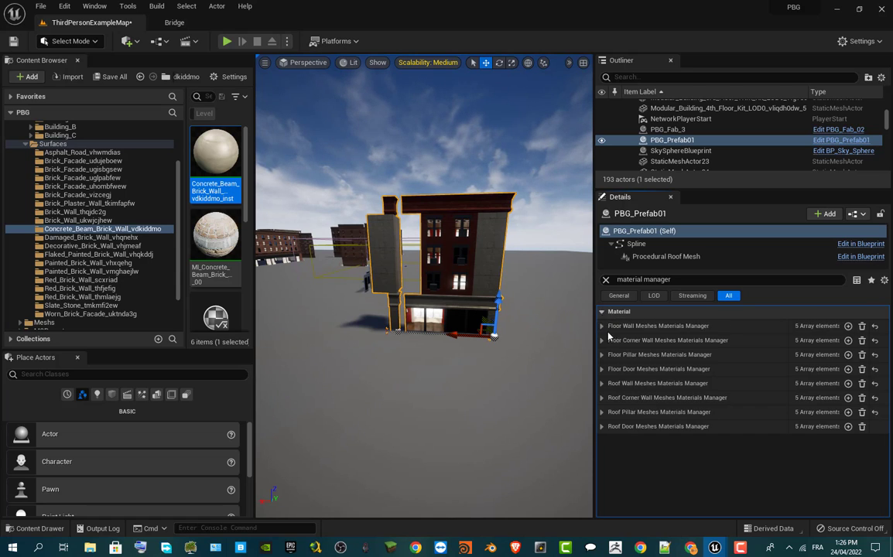
{"action": "left_click", "coordinate": [602, 413]}
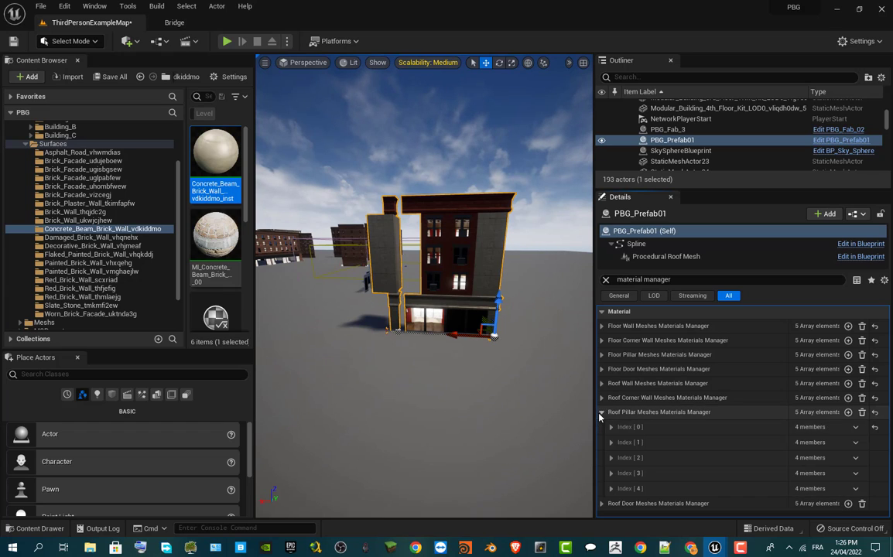
{"action": "left_click", "coordinate": [611, 427]}
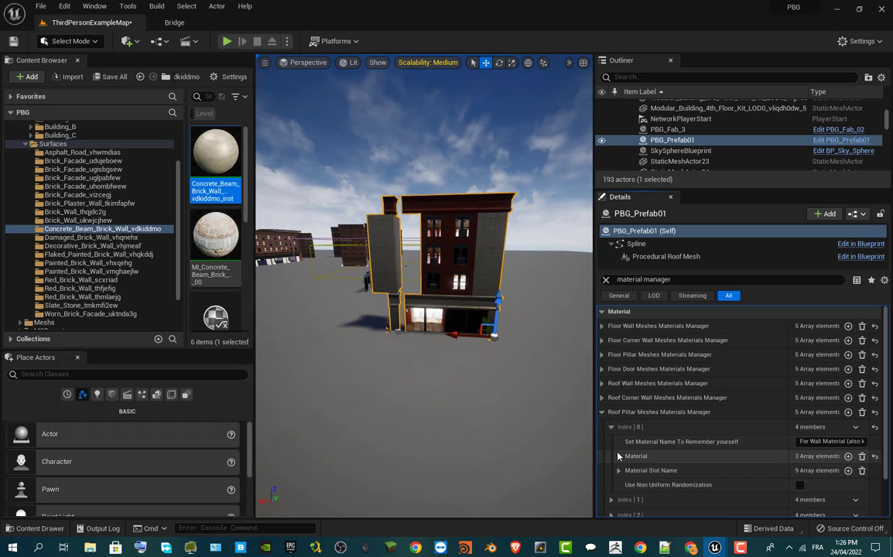
{"action": "left_click", "coordinate": [618, 456]}
{"action": "left_click", "coordinate": [603, 413]}
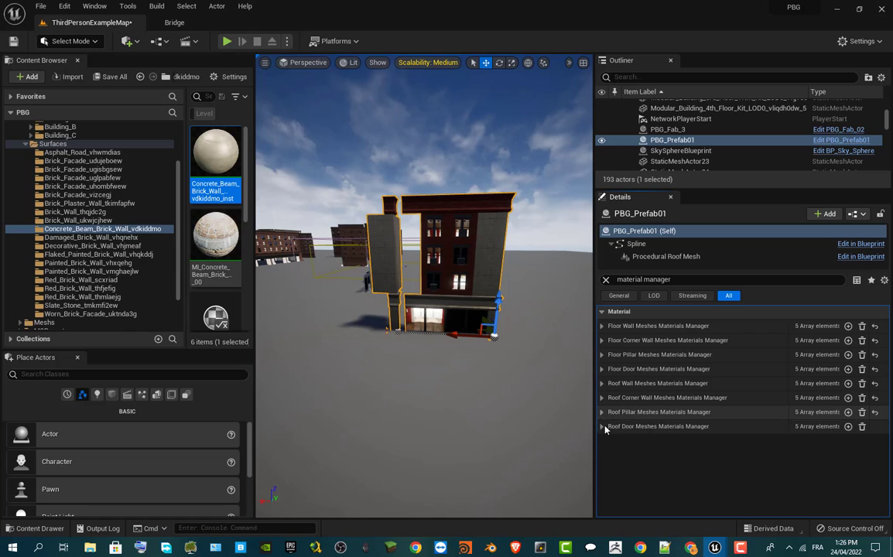
- Paste the copied array into Roof Door Meshes Materials Manager and collapse all managers in the Material category
{"action": "right_click", "coordinate": [610, 426]}
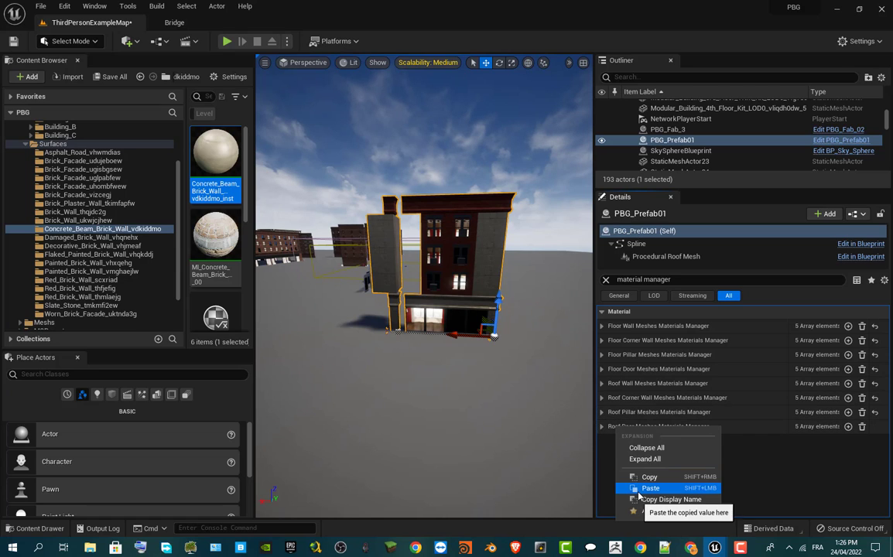
{"action": "left_click", "coordinate": [637, 492]}
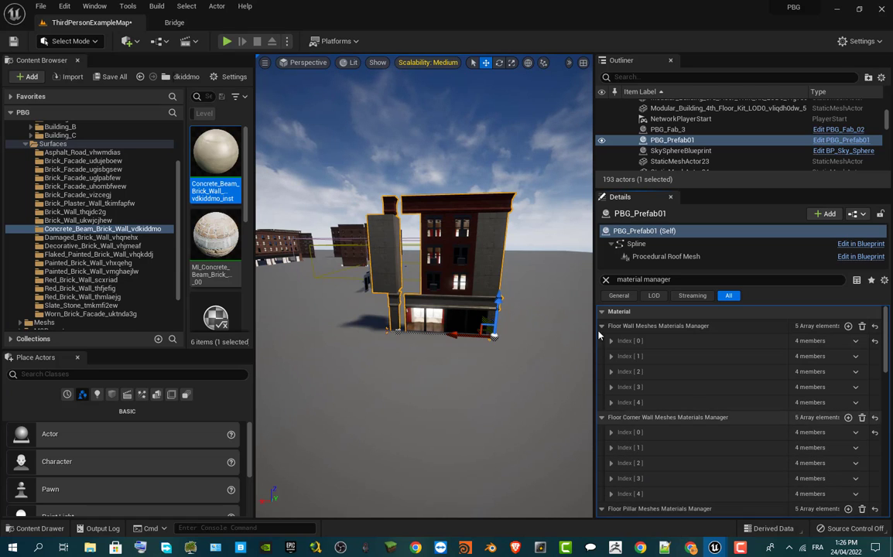
{"action": "left_click", "coordinate": [634, 313]}
{"action": "right_click", "coordinate": [634, 317]}
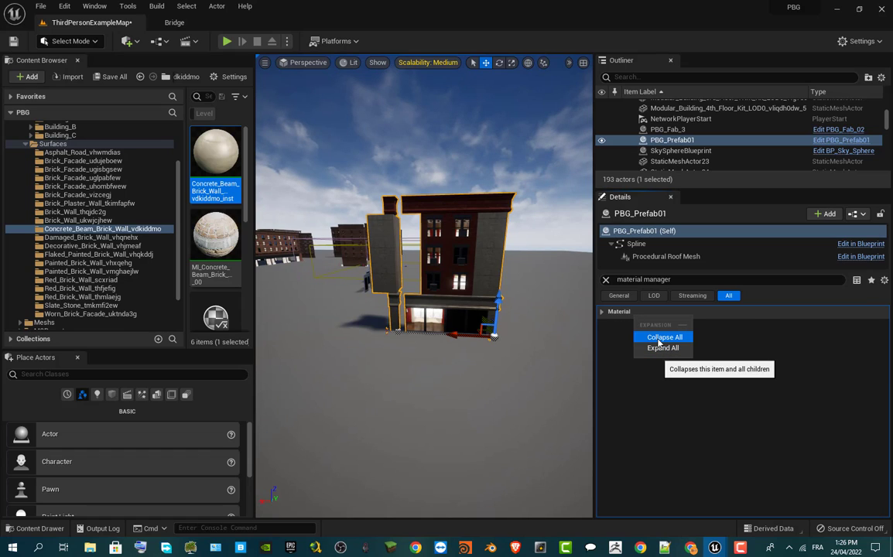
{"action": "left_click", "coordinate": [659, 338]}
{"action": "left_click", "coordinate": [602, 312]}
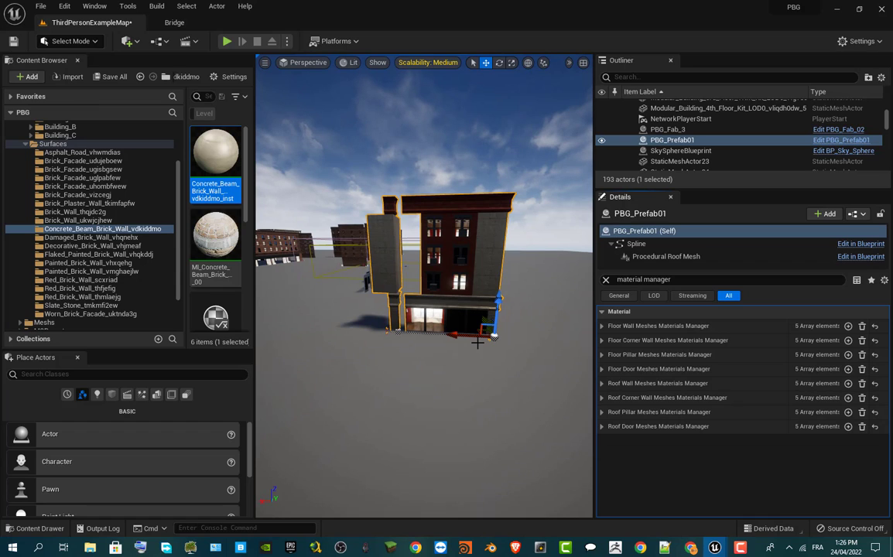
- Open the PBG_Prefab01 blueprint from the _MyPrefabs content folder for editing
{"action": "scroll", "coordinate": [160, 178], "scroll_direction": "up", "scroll_amount": 3}
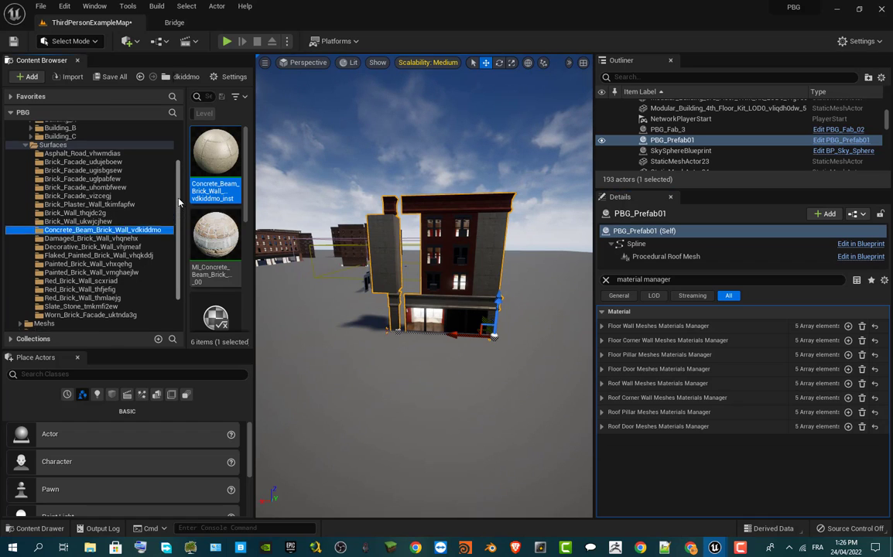
{"action": "left_click", "coordinate": [70, 134]}
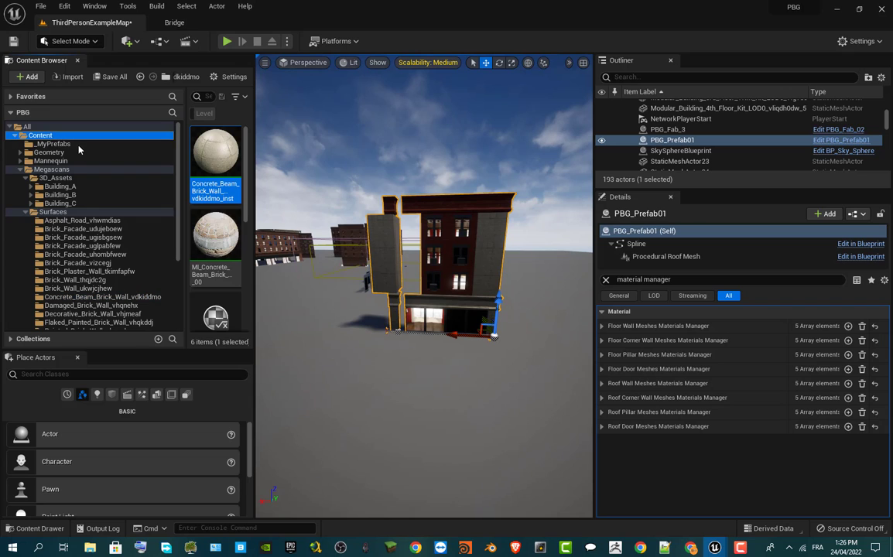
{"action": "left_click", "coordinate": [55, 144]}
{"action": "right_click_drag", "start_coordinate": [479, 347], "coordinate": [534, 356]}
{"action": "scroll", "coordinate": [221, 294], "scroll_direction": "down", "scroll_amount": 5}
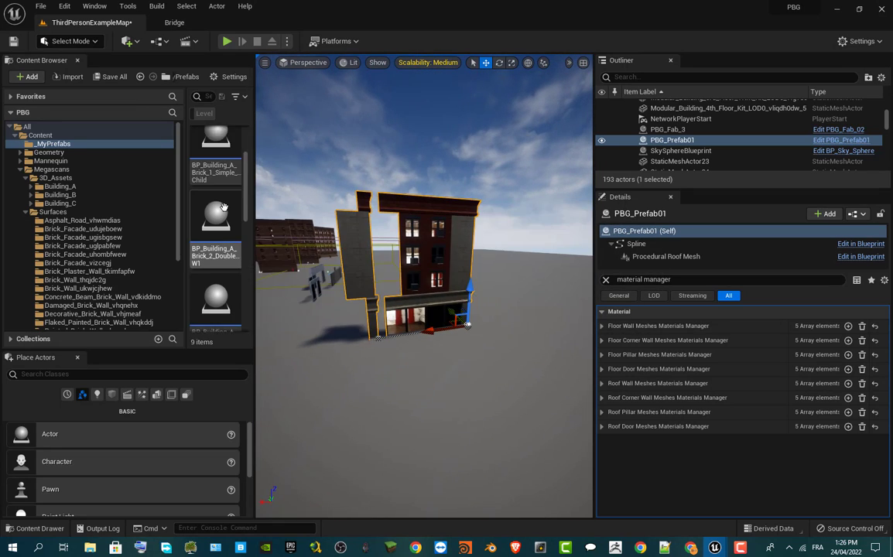
{"action": "scroll", "coordinate": [223, 301], "scroll_direction": "down", "scroll_amount": 3}
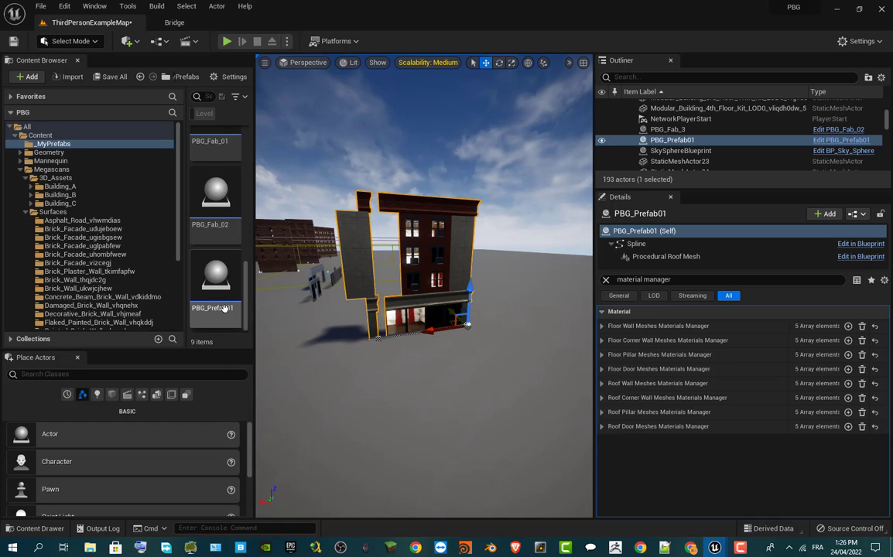
{"action": "left_click", "coordinate": [216, 275]}
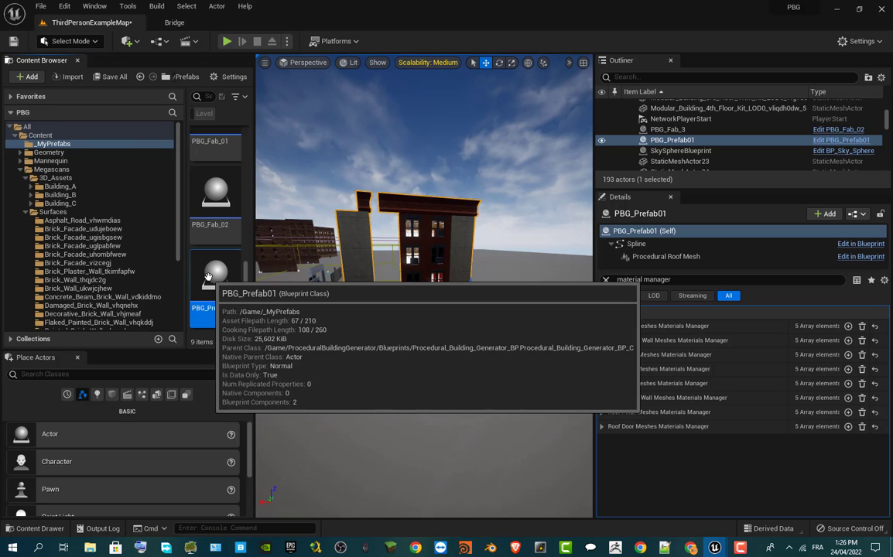
{"action": "double_click", "coordinate": [210, 281]}
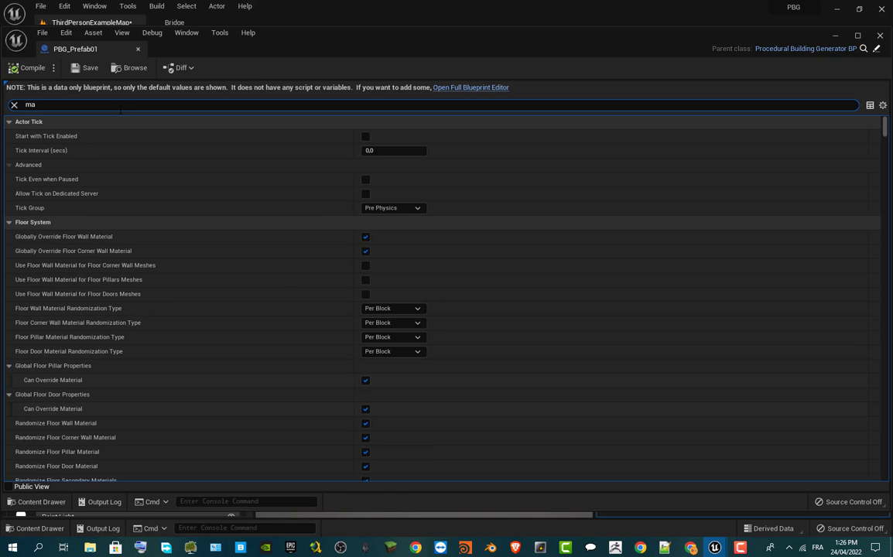
- Filter the blueprint's default properties by "material manager"
{"action": "type", "text": "erial"}
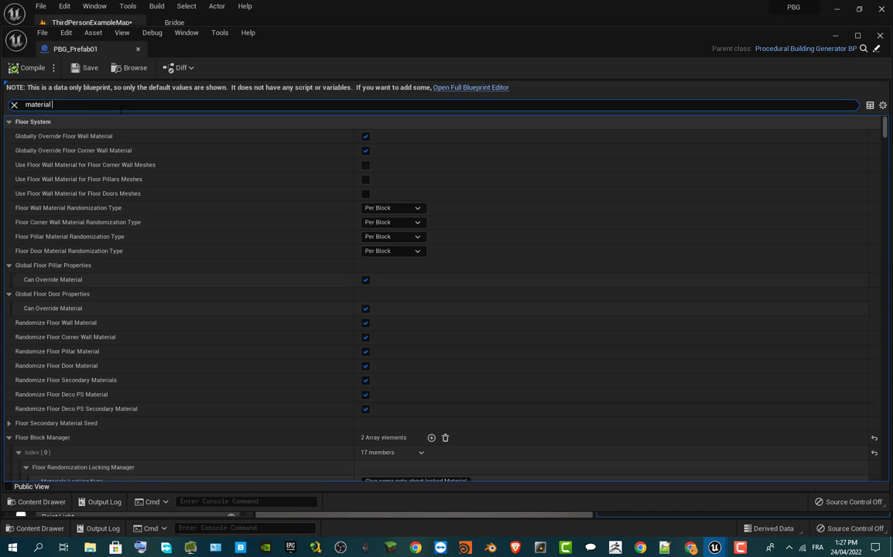
{"action": "type", "text": " mu"}
{"action": "type", "text": "anager"}
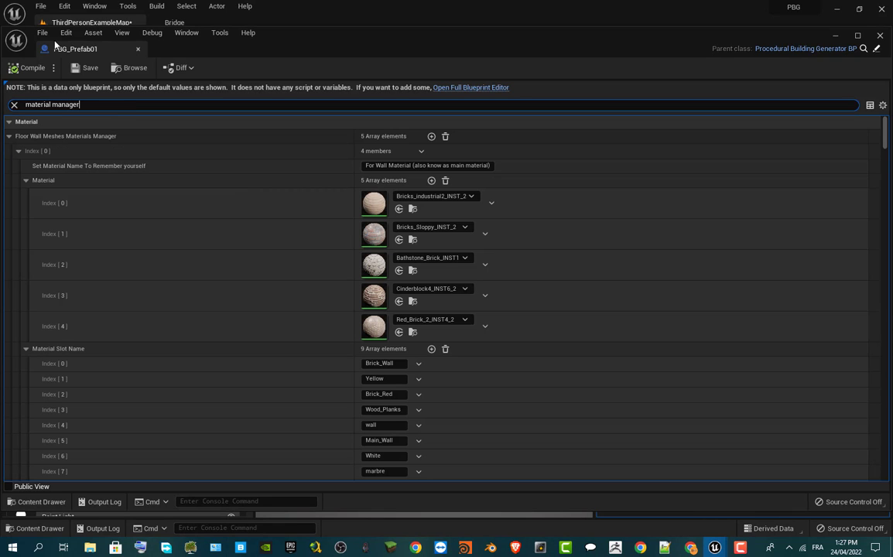
- Paste the copied array into the PBG_Prefab01 blueprint's Floor Wall Meshes Materials Manager
{"action": "left_click", "coordinate": [9, 136]}
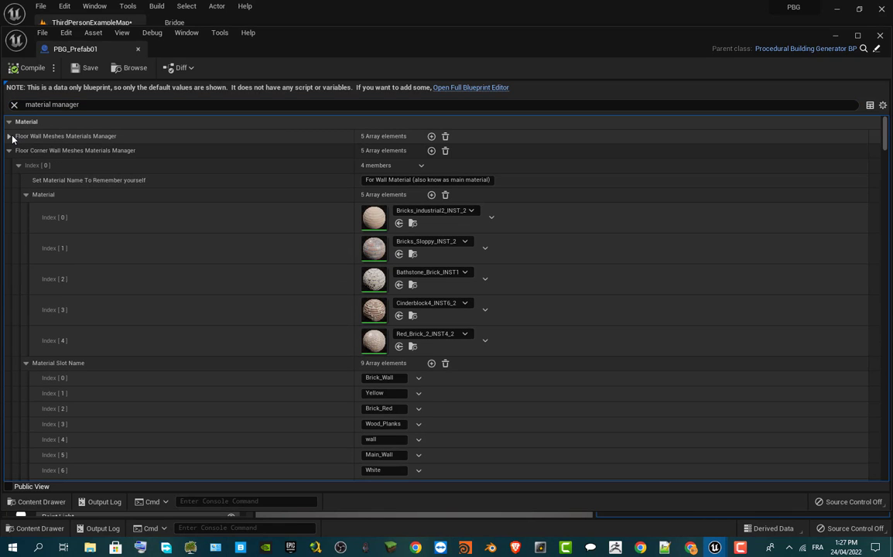
{"action": "left_click", "coordinate": [9, 136]}
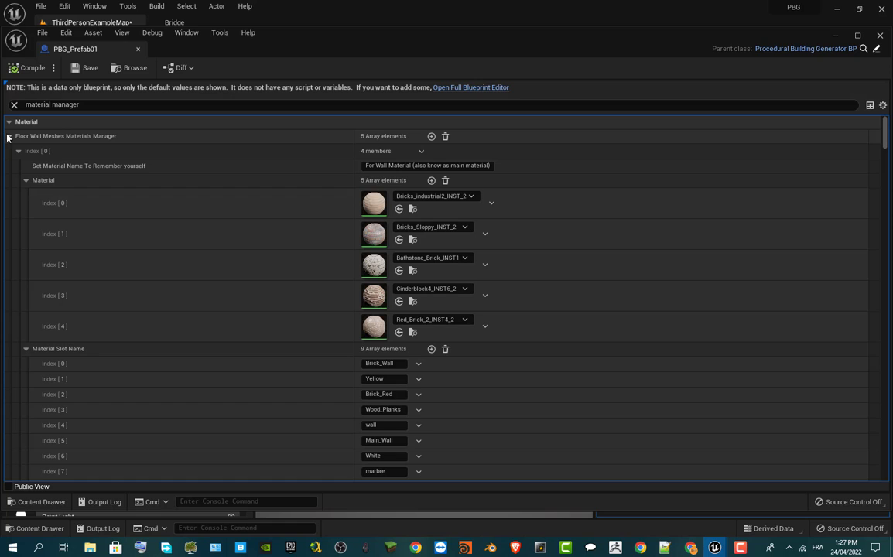
{"action": "left_click", "coordinate": [9, 136]}
{"action": "left_click", "coordinate": [9, 136]}
{"action": "right_click", "coordinate": [35, 138]}
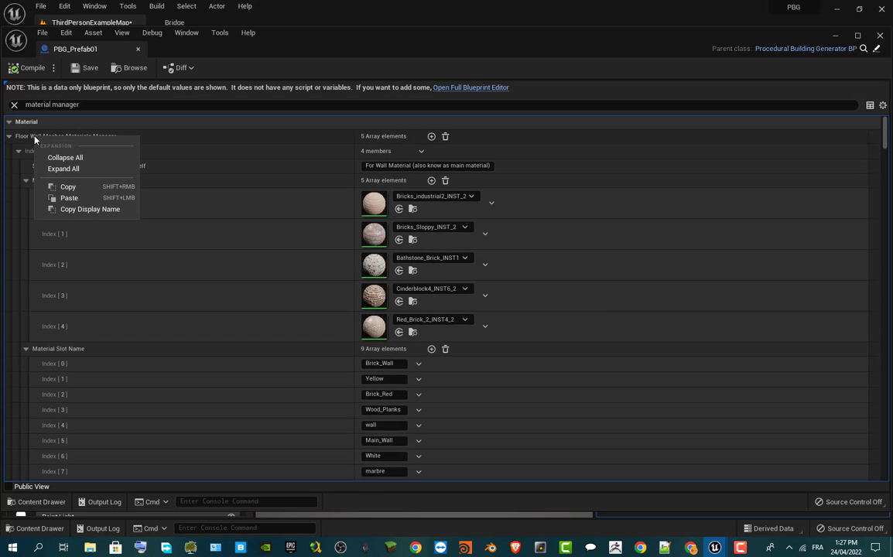
{"action": "left_click", "coordinate": [84, 203]}
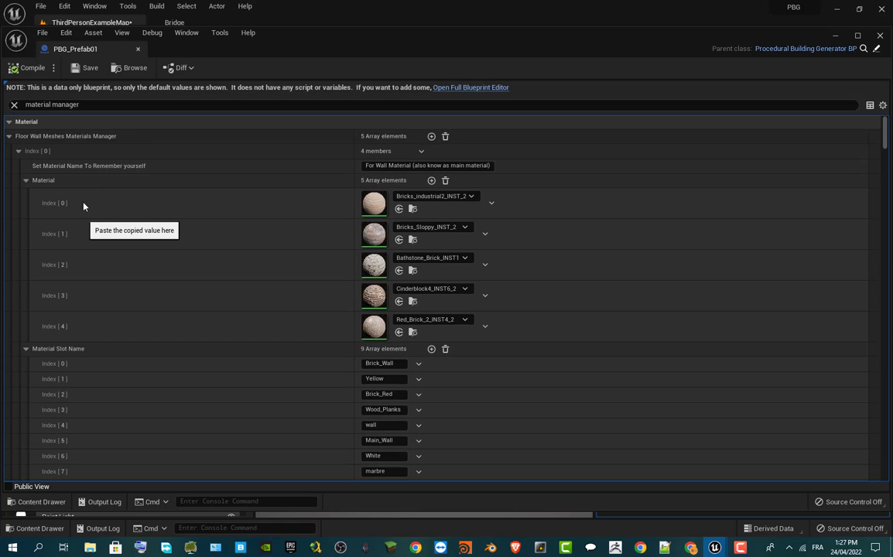
- Collapse the blueprint's first two floor managers and paste the copied array into Floor Corner Wall Meshes Materials Manager
{"action": "left_click", "coordinate": [9, 136]}
{"action": "left_click", "coordinate": [9, 151]}
{"action": "right_click", "coordinate": [19, 153]}
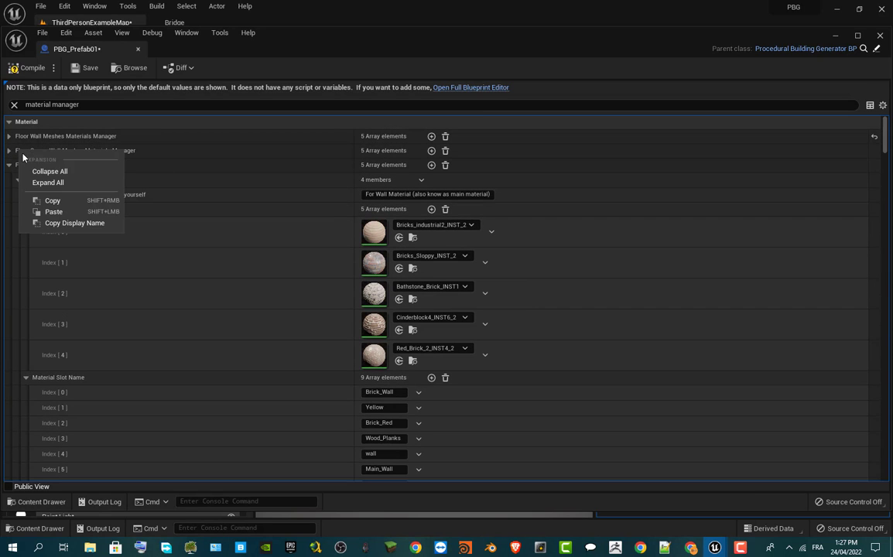
{"action": "left_click", "coordinate": [54, 209]}
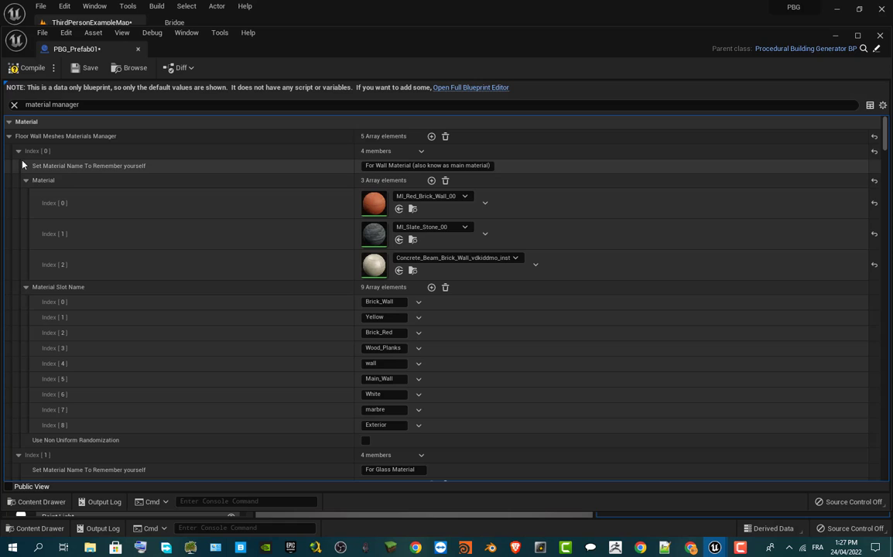
- Collapse the two floor wall managers and paste the copied array into the blueprint's Floor Pillar Meshes Materials Manager
{"action": "left_click", "coordinate": [10, 137]}
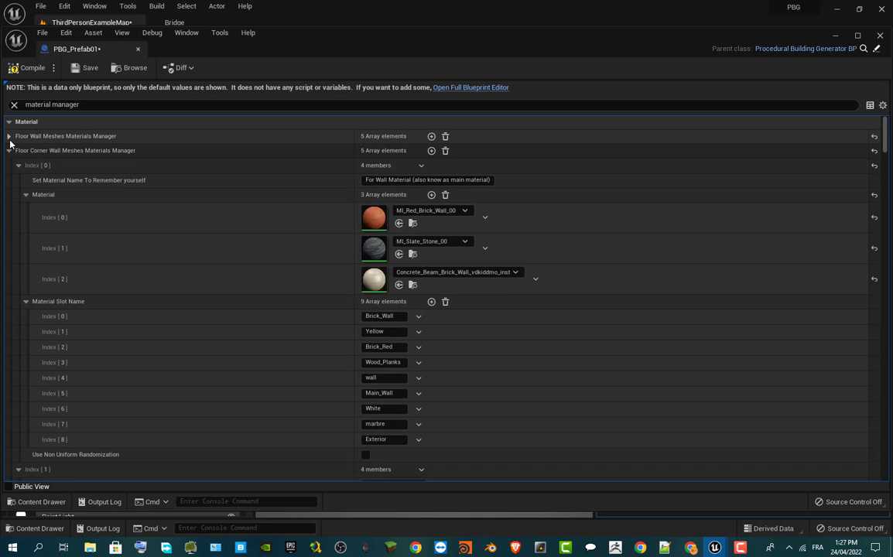
{"action": "left_click", "coordinate": [9, 151]}
{"action": "right_click", "coordinate": [40, 166]}
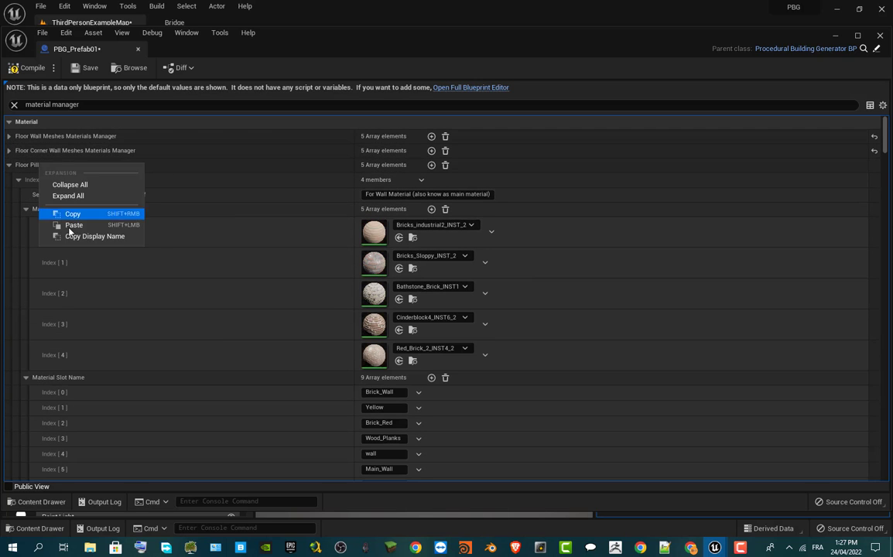
{"action": "left_click", "coordinate": [69, 226]}
- Collapse the floor pillar manager and paste the copied array into the blueprint's Floor Door Meshes Materials Manager
{"action": "left_click", "coordinate": [9, 164]}
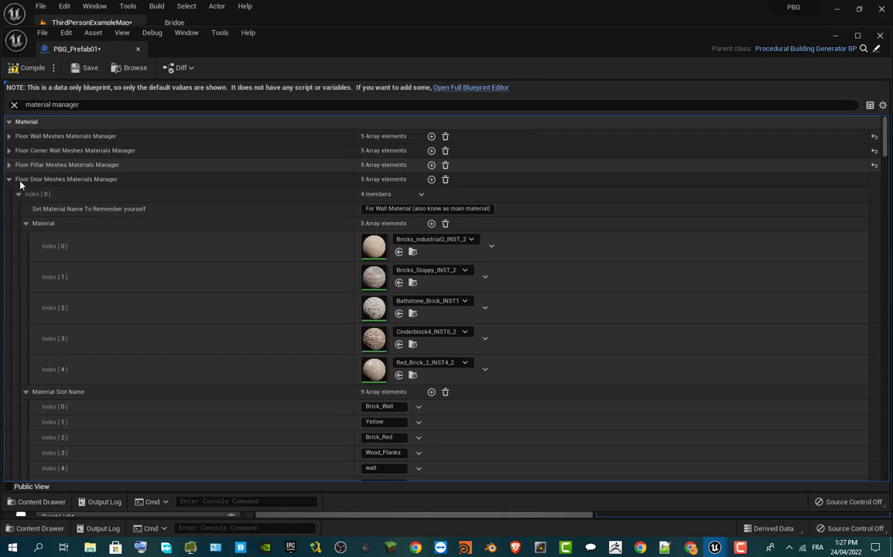
{"action": "right_click", "coordinate": [30, 179]}
{"action": "left_click", "coordinate": [78, 239]}
- Collapse the floor managers and paste the copied array into the blueprint's Roof Wall Meshes Materials Manager
{"action": "left_click", "coordinate": [10, 137]}
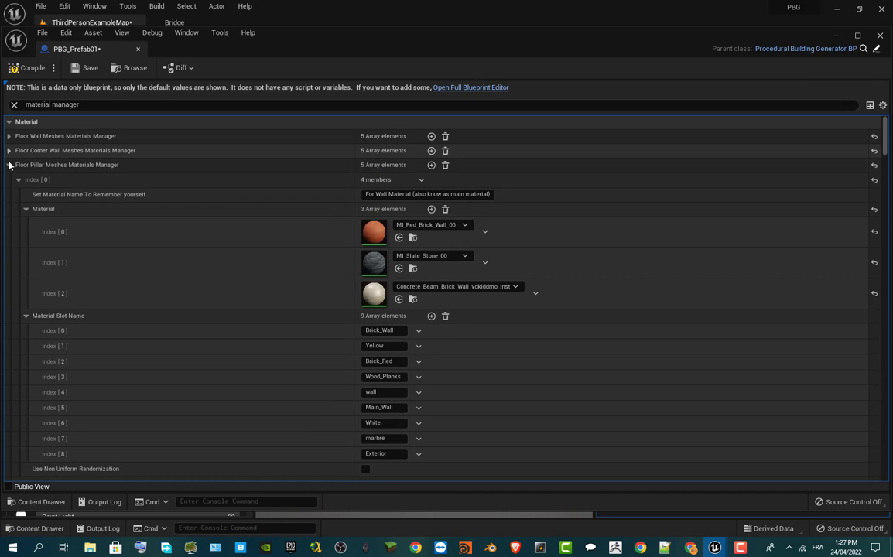
{"action": "left_click", "coordinate": [9, 164]}
{"action": "right_click", "coordinate": [34, 180]}
{"action": "left_click", "coordinate": [62, 247]}
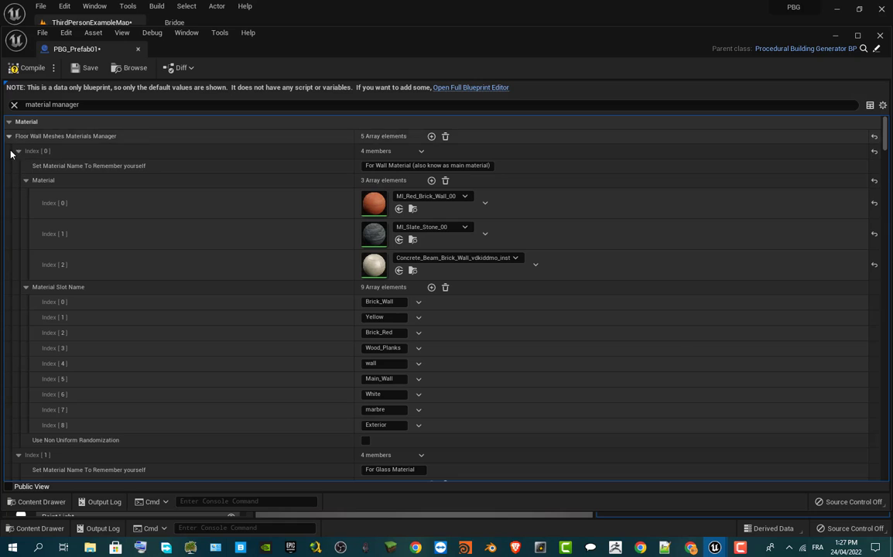
- Collapse the managers down to Roof Wall and paste the copied array into the blueprint's Roof Corner Wall Meshes Materials Manager
{"action": "left_click", "coordinate": [9, 136]}
{"action": "left_click", "coordinate": [9, 150]}
{"action": "left_click", "coordinate": [10, 165]}
{"action": "left_click", "coordinate": [9, 179]}
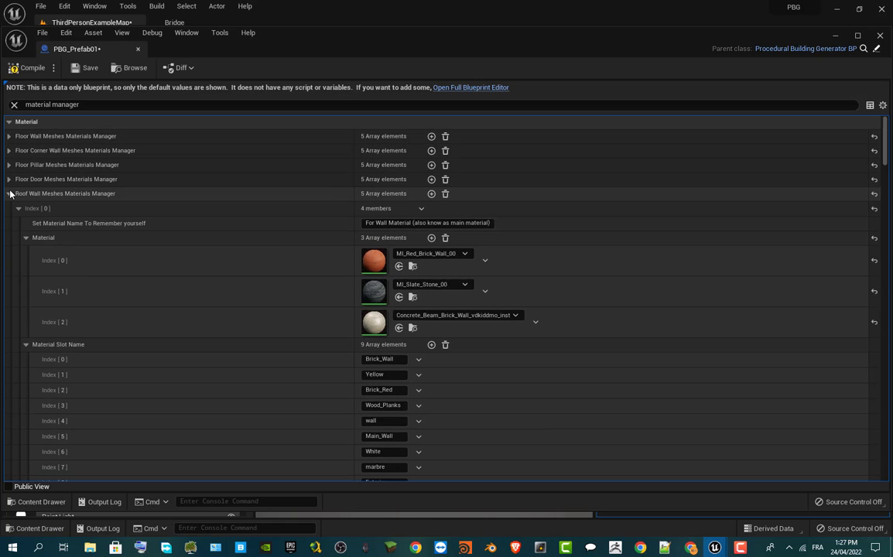
{"action": "left_click", "coordinate": [10, 193]}
{"action": "right_click", "coordinate": [33, 207]}
{"action": "left_click", "coordinate": [62, 267]}
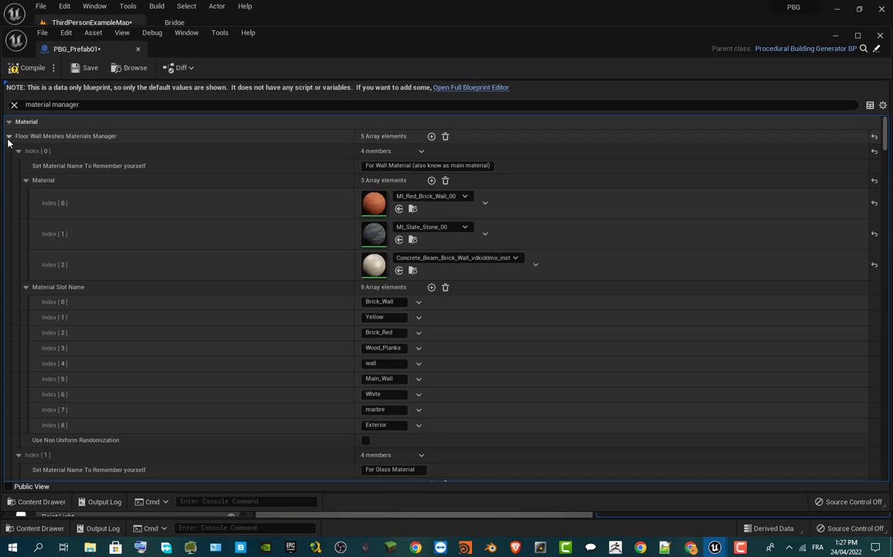
- Collapse the managers down to Roof Corner Wall and paste the copied array into the blueprint's Roof Pillar Meshes Materials Manager
{"action": "left_click", "coordinate": [9, 136]}
{"action": "left_click", "coordinate": [9, 150]}
{"action": "left_click", "coordinate": [10, 165]}
{"action": "left_click", "coordinate": [9, 179]}
{"action": "left_click", "coordinate": [9, 194]}
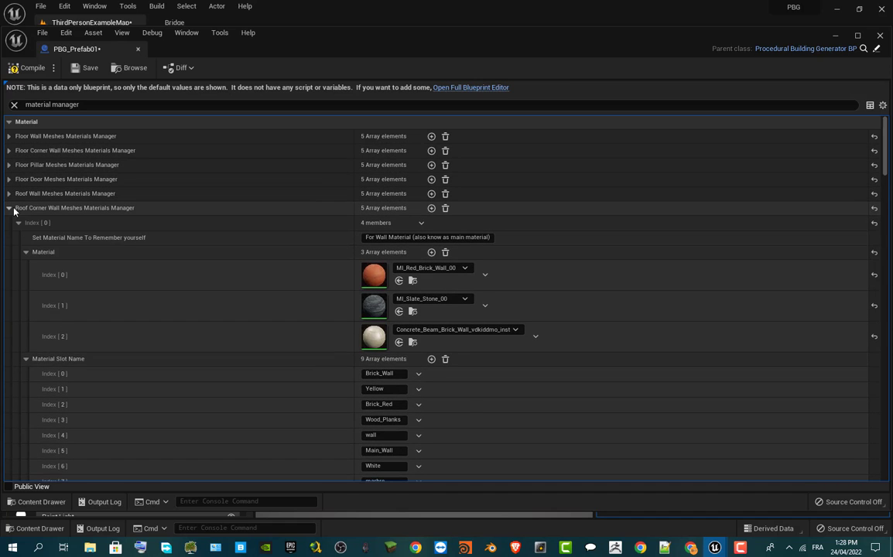
{"action": "left_click", "coordinate": [10, 207]}
{"action": "right_click", "coordinate": [16, 223]}
{"action": "left_click", "coordinate": [46, 283]}
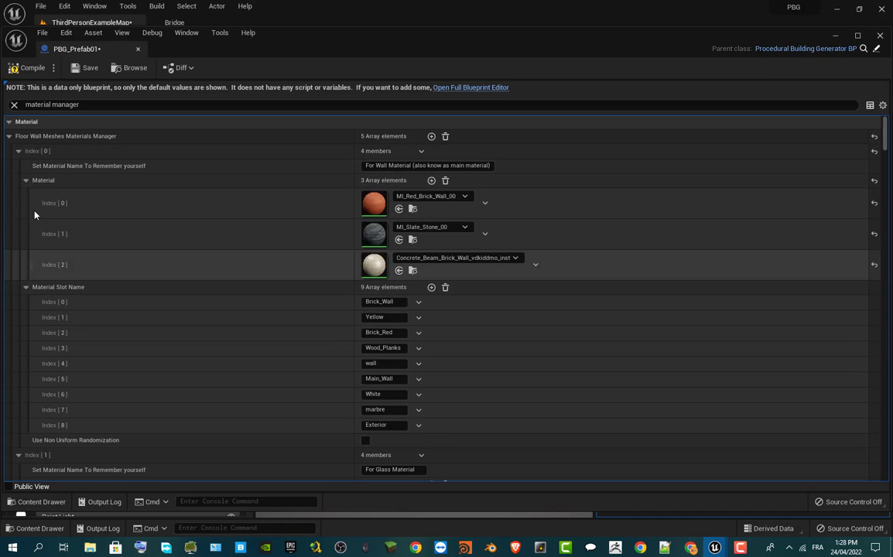
- Collapse everything under the Material category and expand the Roof Pillar manager's first element to check its assigned materials
{"action": "left_click", "coordinate": [24, 124]}
{"action": "left_click", "coordinate": [10, 123]}
{"action": "right_click", "coordinate": [36, 123]}
{"action": "left_click", "coordinate": [68, 145]}
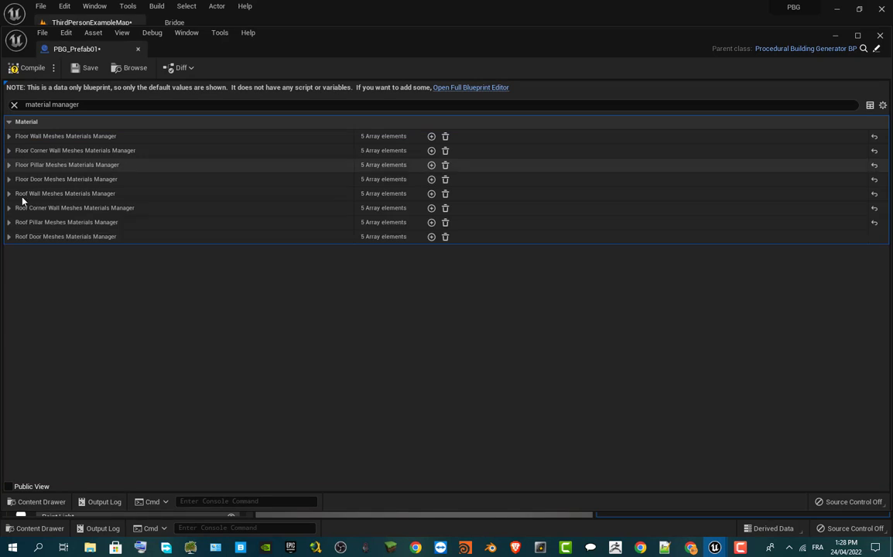
{"action": "left_click", "coordinate": [9, 222]}
{"action": "left_click", "coordinate": [18, 237]}
{"action": "left_click", "coordinate": [25, 266]}
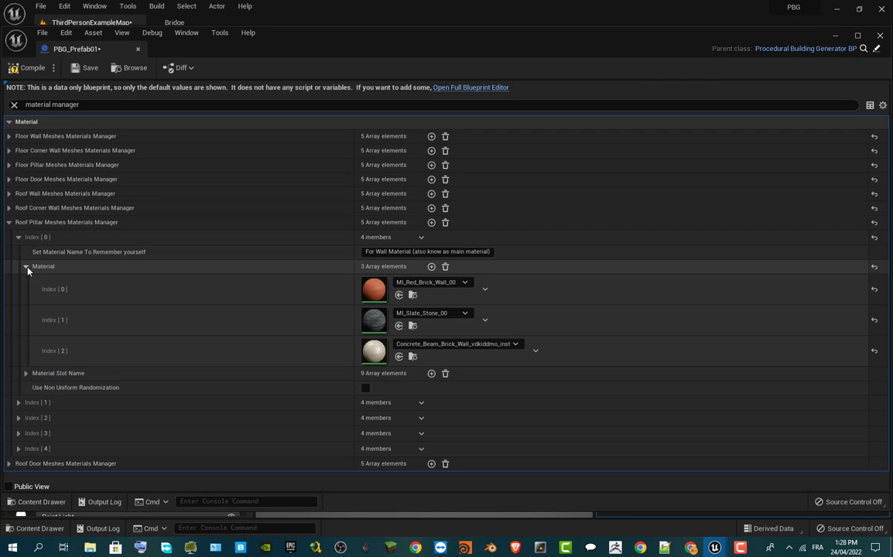
- Collapse the Roof Pillar manager and paste the copied array into the blueprint's Roof Door Meshes Materials Manager
{"action": "left_click", "coordinate": [9, 222]}
{"action": "right_click", "coordinate": [31, 239]}
{"action": "left_click", "coordinate": [55, 267]}
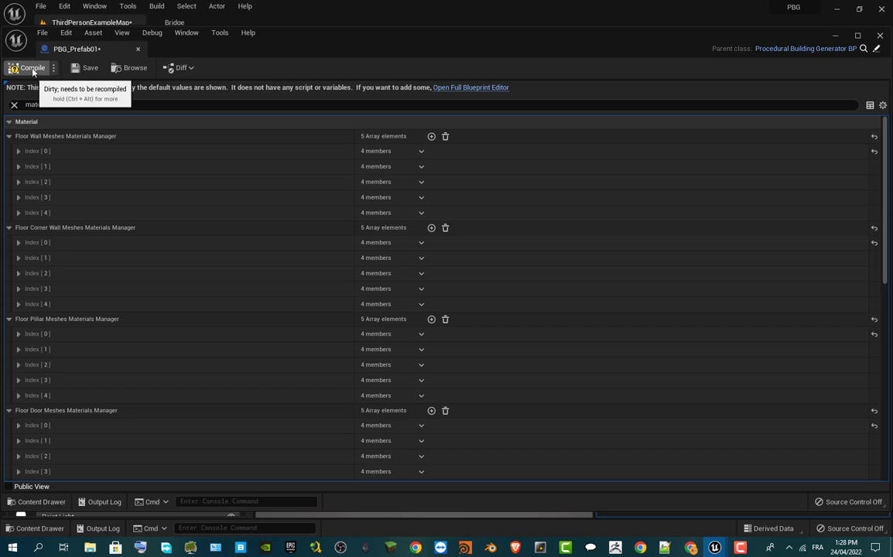
- Compile and save the PBG_Prefab01 blueprint, and close its editor
{"action": "left_click", "coordinate": [87, 68]}
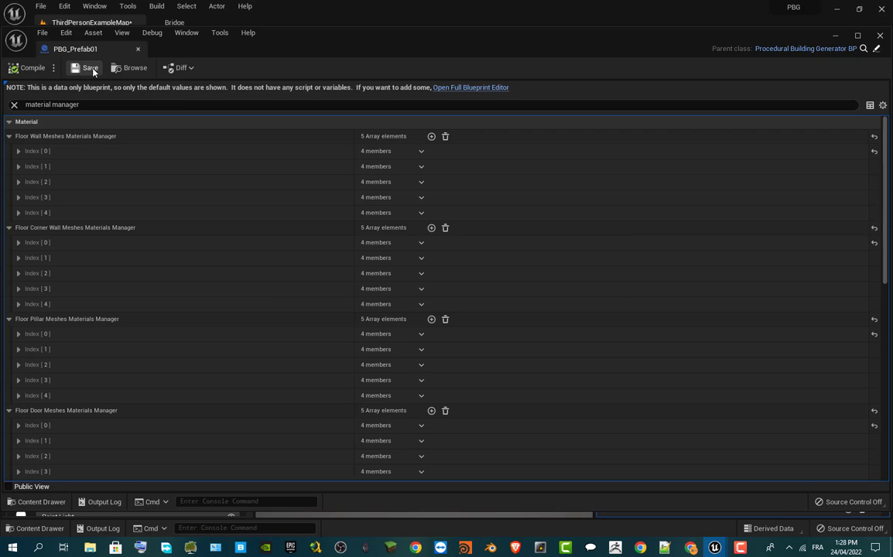
{"action": "left_click", "coordinate": [141, 50]}
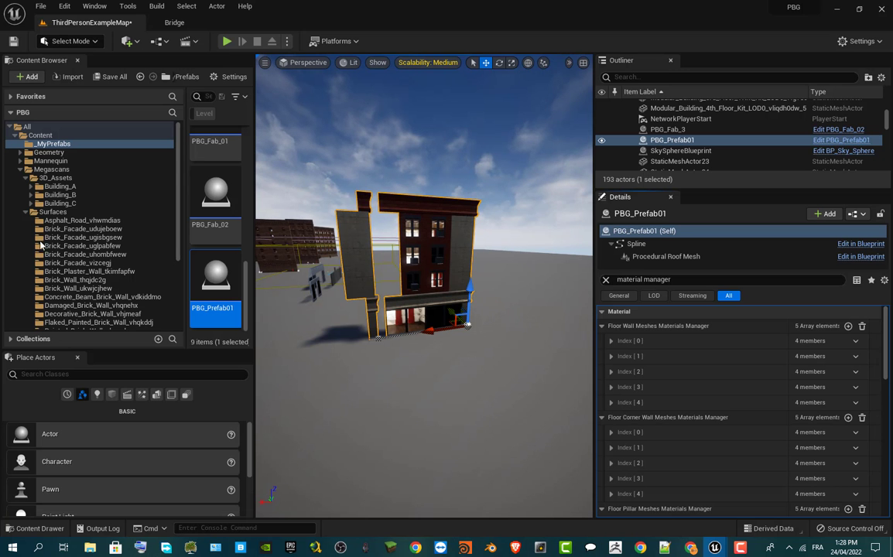
- Place another PBG_Prefab01 building on the open ground beside the existing one in the level
{"action": "left_click_drag", "start_coordinate": [550, 361], "coordinate": [457, 410]}
{"action": "right_click_drag", "start_coordinate": [496, 363], "coordinate": [492, 352]}
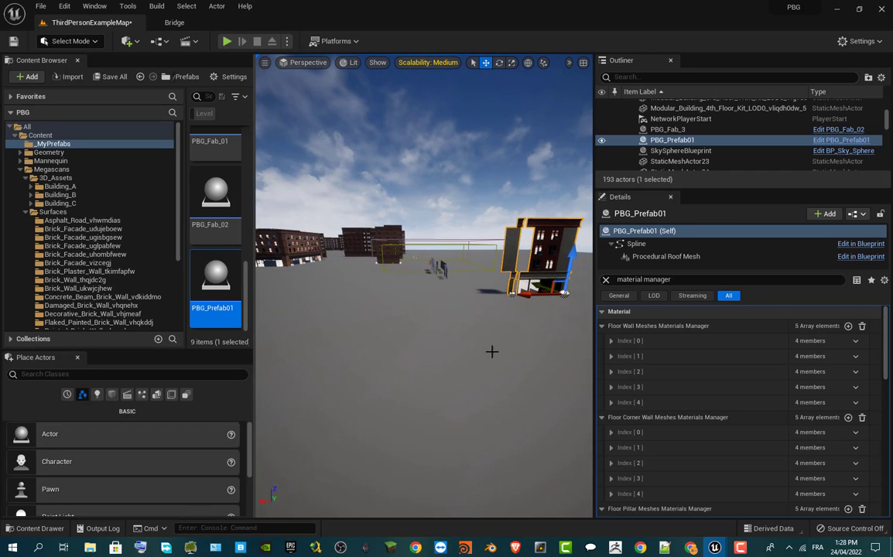
{"action": "left_click_drag", "start_coordinate": [444, 306], "coordinate": [382, 326]}
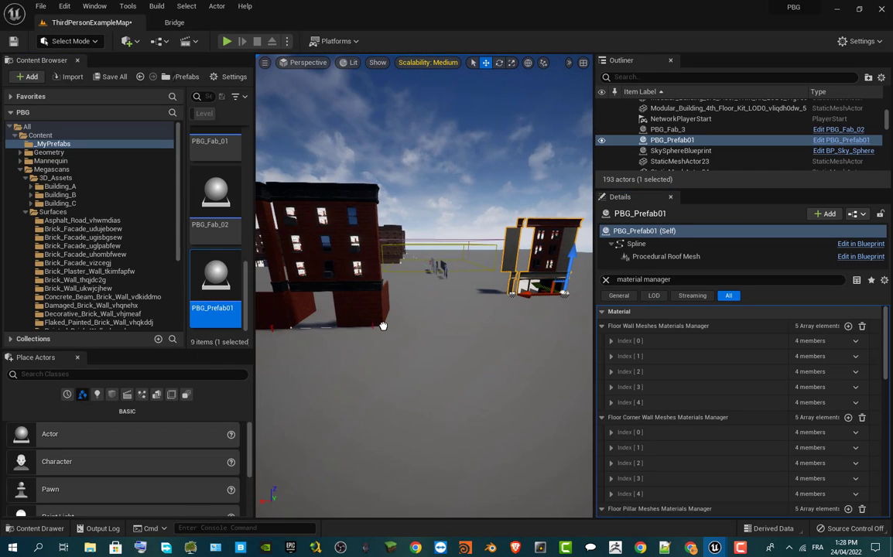
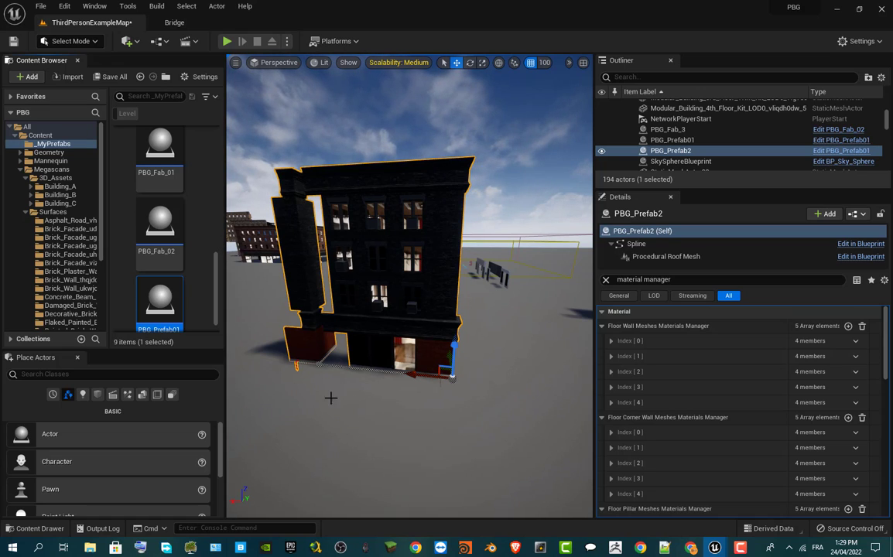
- Focus on the newly placed building and show it in the Top orthographic view
{"action": "middle_click", "coordinate": [320, 362], "text": "alt"}
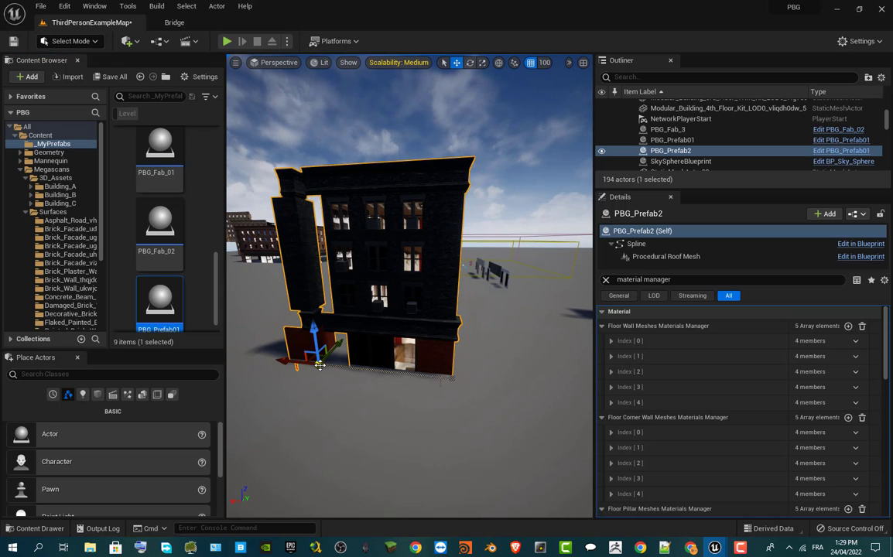
{"action": "left_click", "coordinate": [275, 62]}
{"action": "left_click", "coordinate": [281, 97]}
{"action": "double_click", "coordinate": [694, 152]}
{"action": "left_click", "coordinate": [261, 62]}
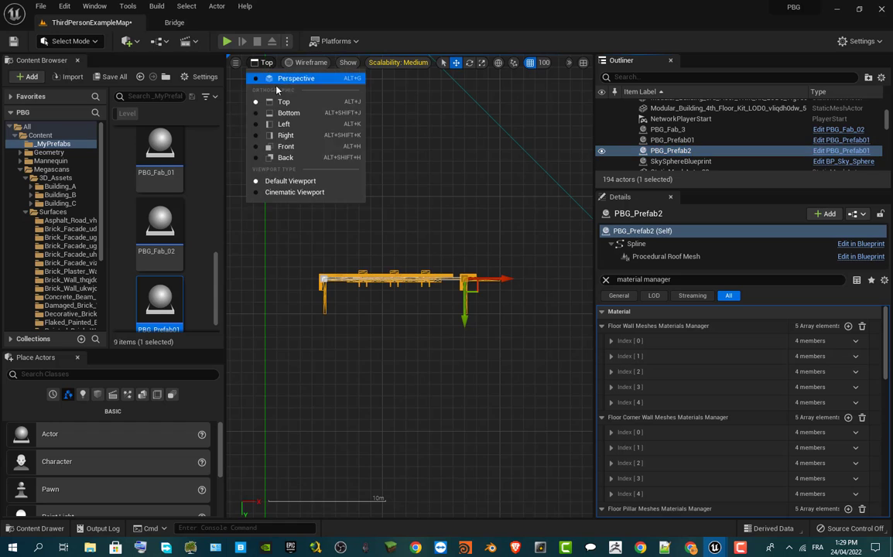
{"action": "left_click", "coordinate": [281, 80]}
{"action": "double_click", "coordinate": [681, 152]}
{"action": "left_click", "coordinate": [277, 62]}
{"action": "left_click", "coordinate": [310, 101]}
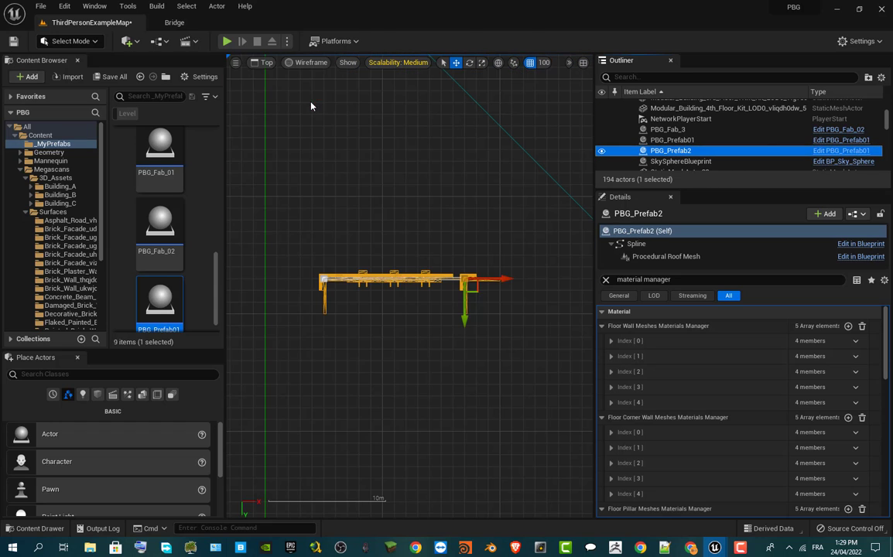
{"action": "left_click", "coordinate": [325, 280]}
{"action": "left_click_drag", "start_coordinate": [328, 316], "coordinate": [330, 223]}
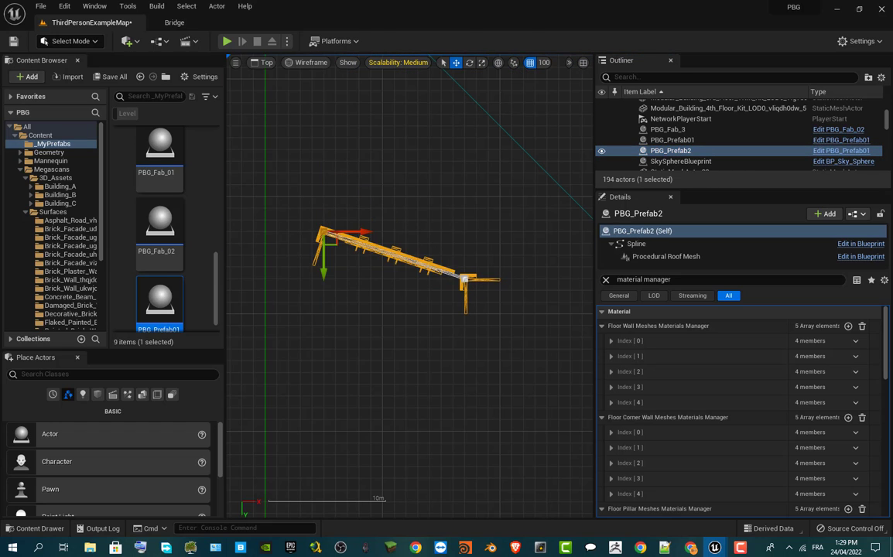
{"action": "key", "text": "ctrl+z"}
- Move the new building's two spline points so they form a straight horizontal wall about 17 m long
{"action": "left_click", "coordinate": [463, 278]}
{"action": "left_click_drag", "start_coordinate": [465, 316], "coordinate": [464, 294]}
{"action": "left_click", "coordinate": [324, 279]}
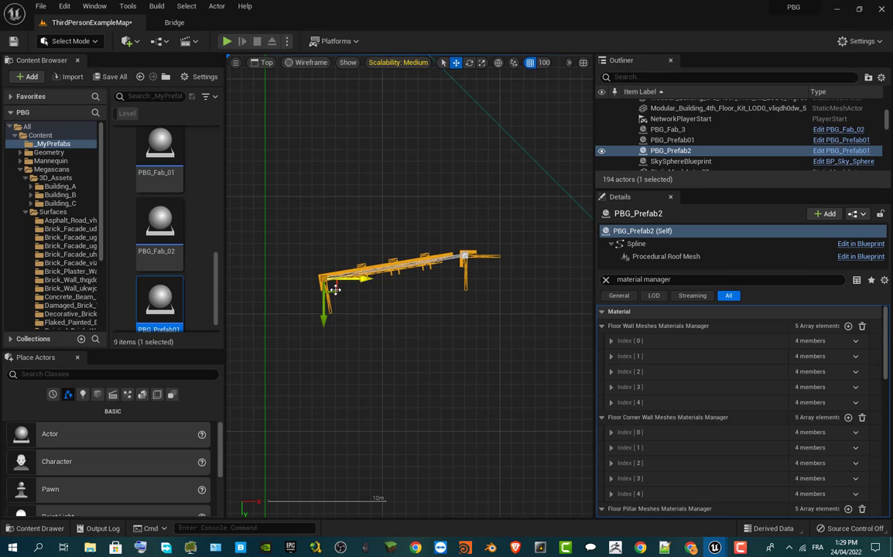
{"action": "left_click_drag", "start_coordinate": [325, 317], "coordinate": [323, 236]}
{"action": "left_click_drag", "start_coordinate": [360, 204], "coordinate": [303, 204]}
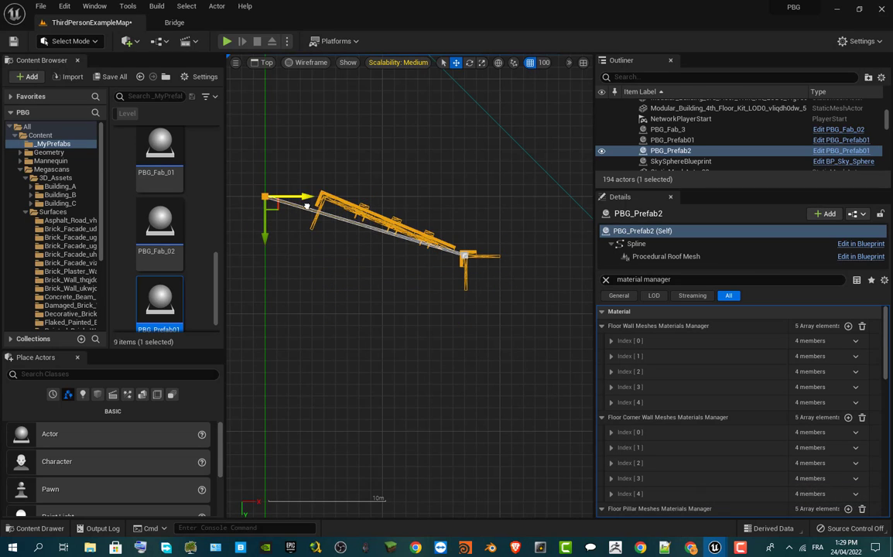
{"action": "left_click", "coordinate": [466, 256]}
{"action": "left_click_drag", "start_coordinate": [465, 294], "coordinate": [465, 236]}
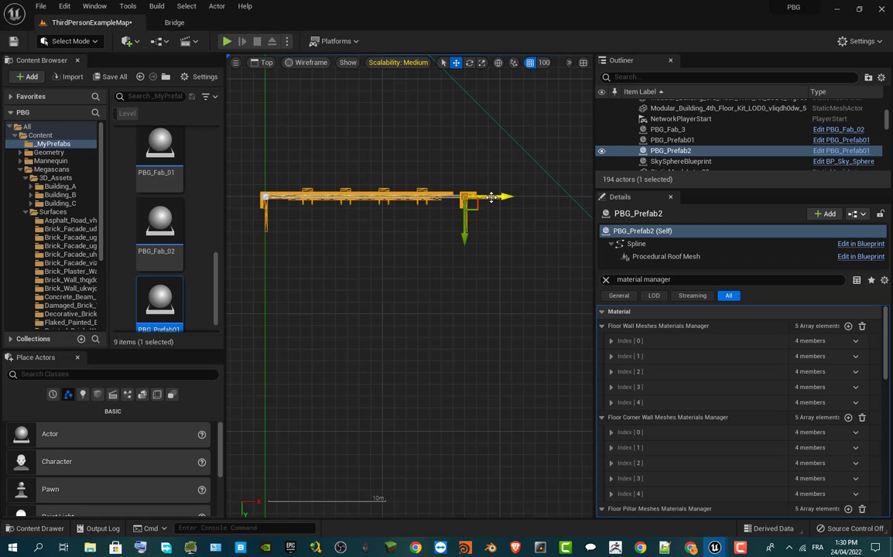
- Extend the spline from its right end with new points about 9 m right, 25 m down and 26 m left
{"action": "left_click_drag", "start_coordinate": [491, 197], "coordinate": [592, 197], "text": "alt"}
{"action": "left_click_drag", "start_coordinate": [571, 233], "coordinate": [291, 476], "text": "alt"}
{"action": "scroll", "coordinate": [498, 369], "scroll_direction": "down", "scroll_amount": 1}
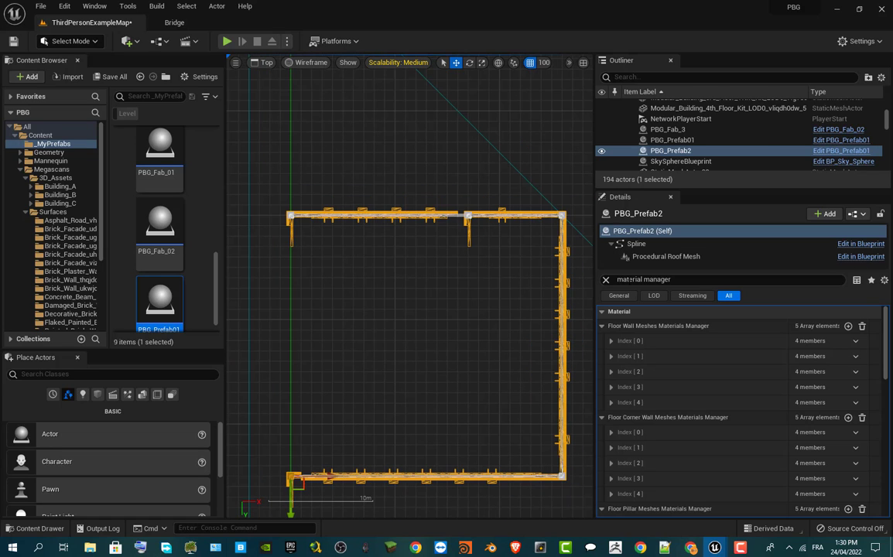
- Filter the building's details for "close" and enable Close Spline
{"action": "left_click", "coordinate": [606, 280]}
{"action": "type", "text": "close"}
{"action": "left_click", "coordinate": [799, 326]}
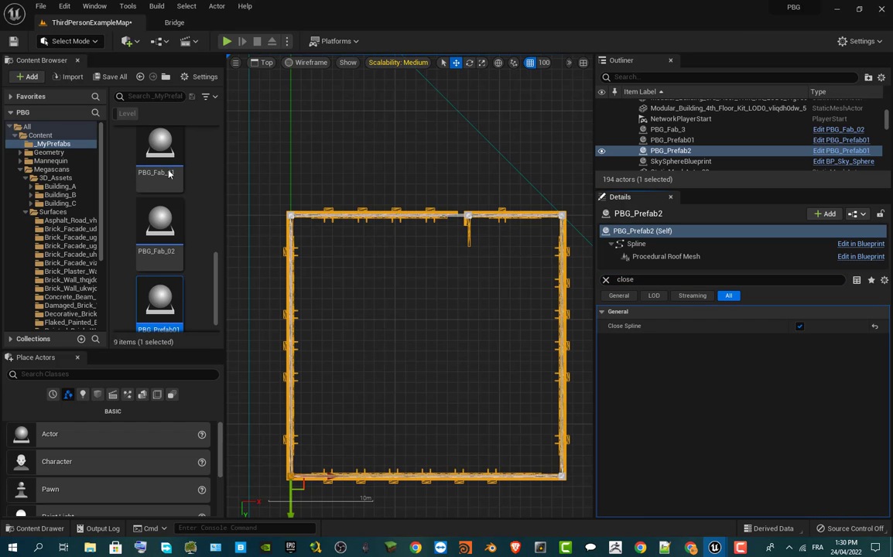
- Return the viewport to Perspective, focus on the closed building and enlarge the viewport area
{"action": "left_click", "coordinate": [263, 62]}
{"action": "left_click", "coordinate": [283, 73]}
{"action": "key", "text": "f"}
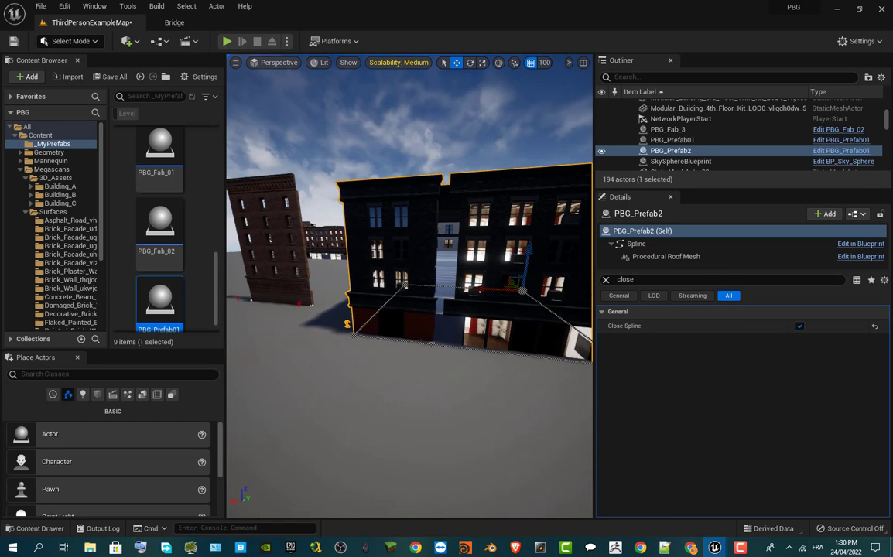
{"action": "left_click_drag", "start_coordinate": [224, 227], "coordinate": [114, 226]}
- Eliminate the gap at the extra mid-wall spline point so the building's wall runs unbroken between its corners
{"action": "left_click_drag", "start_coordinate": [376, 333], "coordinate": [334, 341]}
{"action": "left_click", "coordinate": [321, 328]}
{"action": "left_click", "coordinate": [487, 349]}
{"action": "left_click_drag", "start_coordinate": [473, 353], "coordinate": [490, 354]}
{"action": "mouse_move", "coordinate": [446, 348]}
{"action": "right_mouse_down"}
{"action": "mouse_move", "coordinate": [526, 348]}
{"action": "mouse_move", "coordinate": [395, 348]}
{"action": "mouse_move", "coordinate": [465, 348]}
{"action": "mouse_move", "coordinate": [441, 348]}
{"action": "right_mouse_up"}
{"action": "left_click_drag", "start_coordinate": [441, 347], "coordinate": [375, 363]}
{"action": "left_click_drag", "start_coordinate": [444, 275], "coordinate": [447, 271], "text": "alt"}
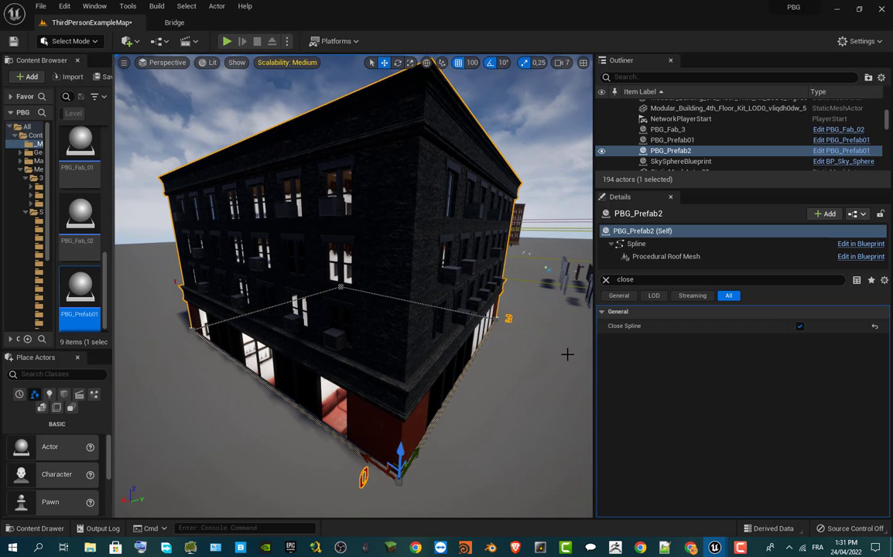
- Filter the new building's details for "randomize material"
{"action": "left_click", "coordinate": [606, 280]}
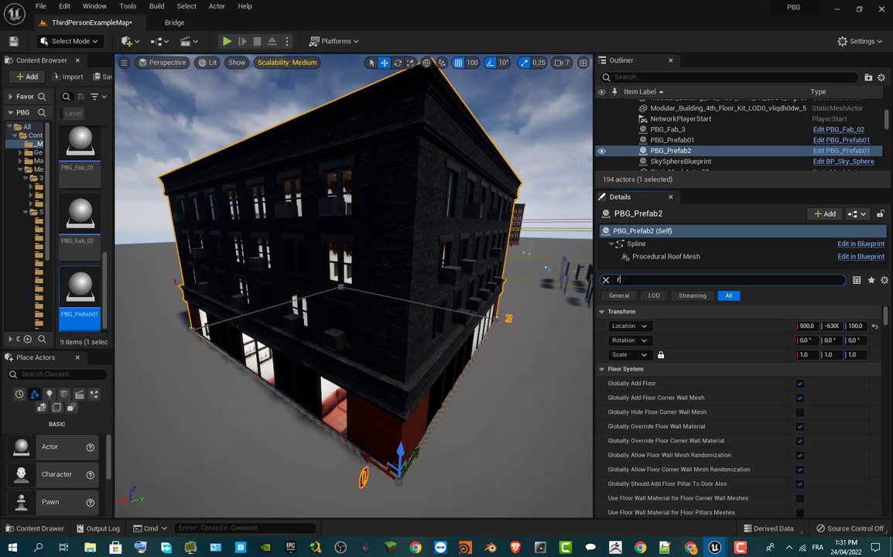
{"action": "type", "text": "rabdom"}
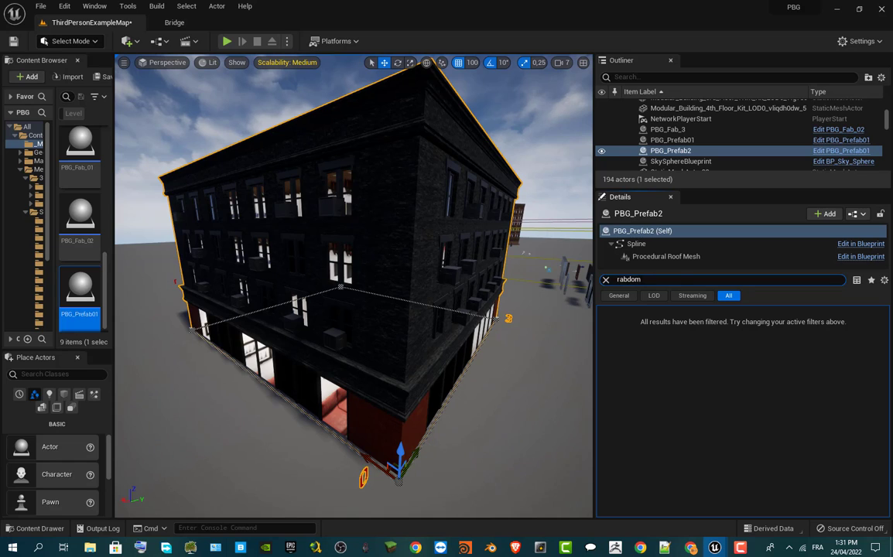
{"action": "key", "text": "BackSpace"}
{"action": "key", "text": "BackSpace"}
{"action": "key", "text": "BackSpace"}
{"action": "key", "text": "BackSpace"}
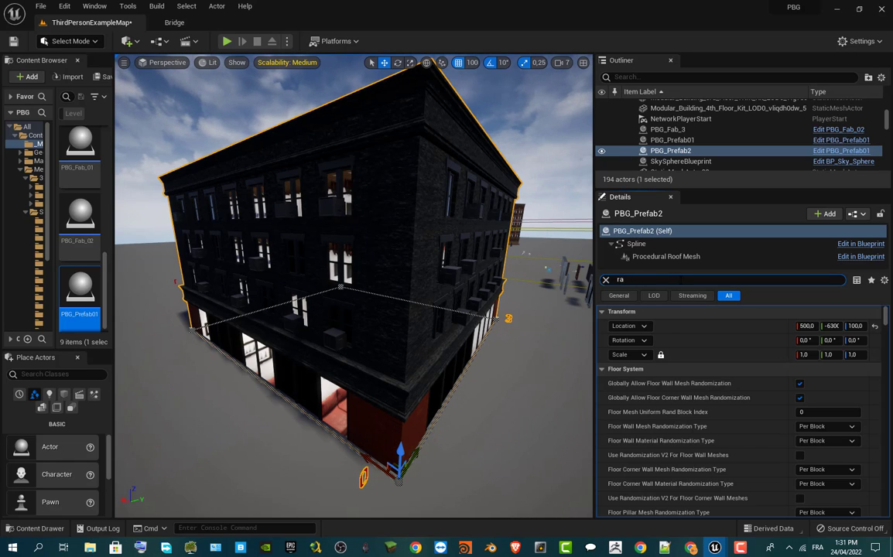
{"action": "type", "text": "nd"}
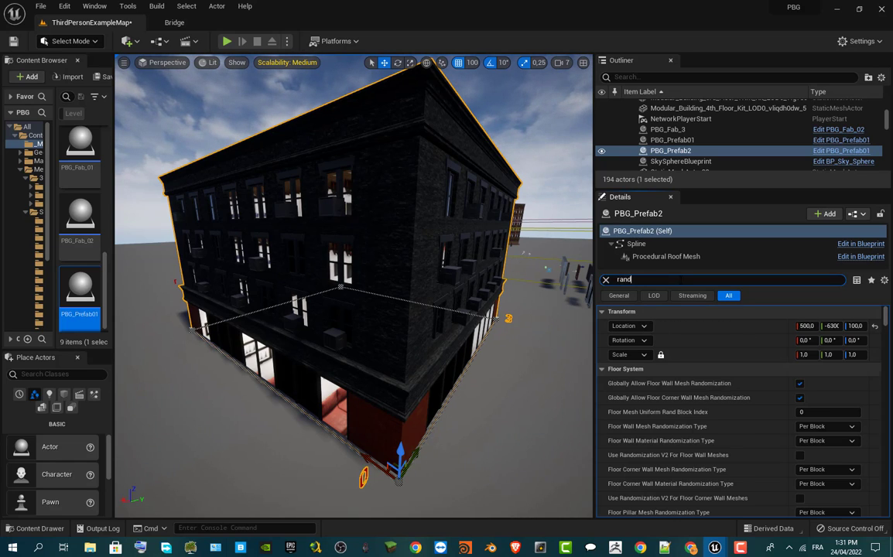
{"action": "type", "text": "omize"}
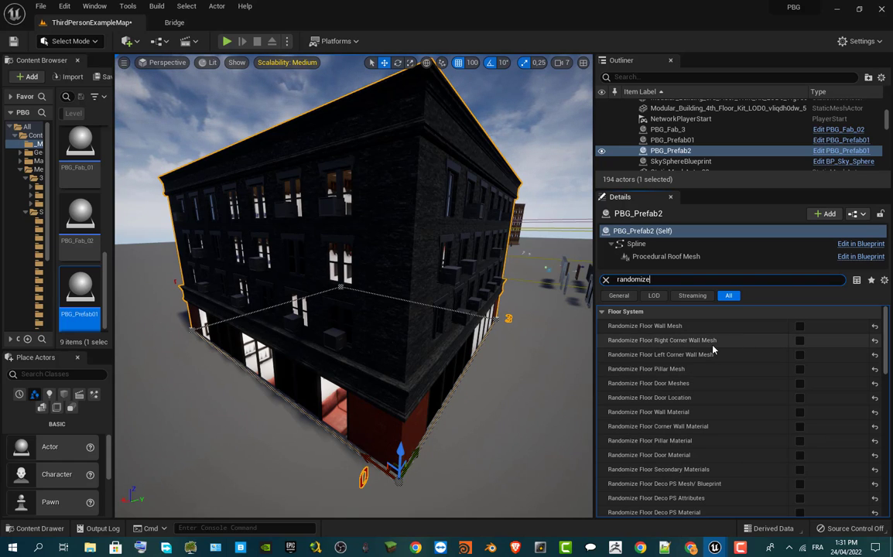
{"action": "type", "text": " ma"}
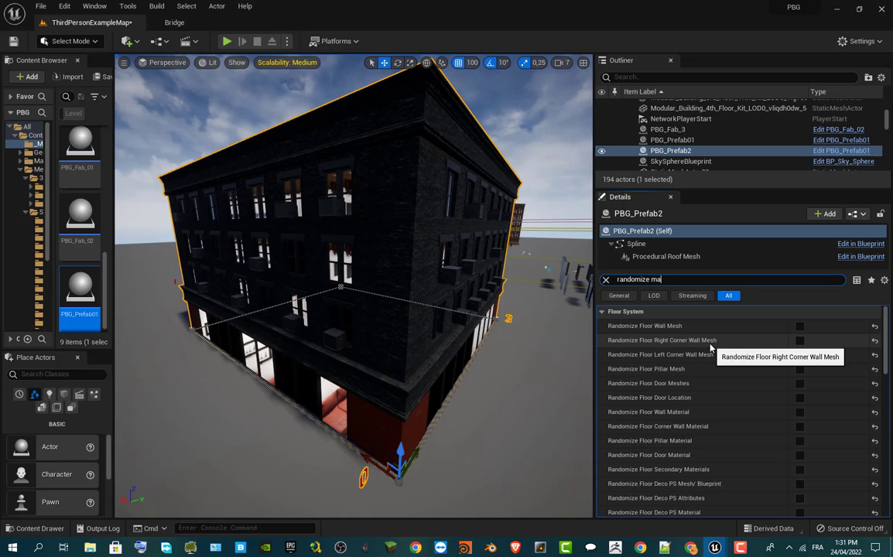
{"action": "type", "text": "terial"}
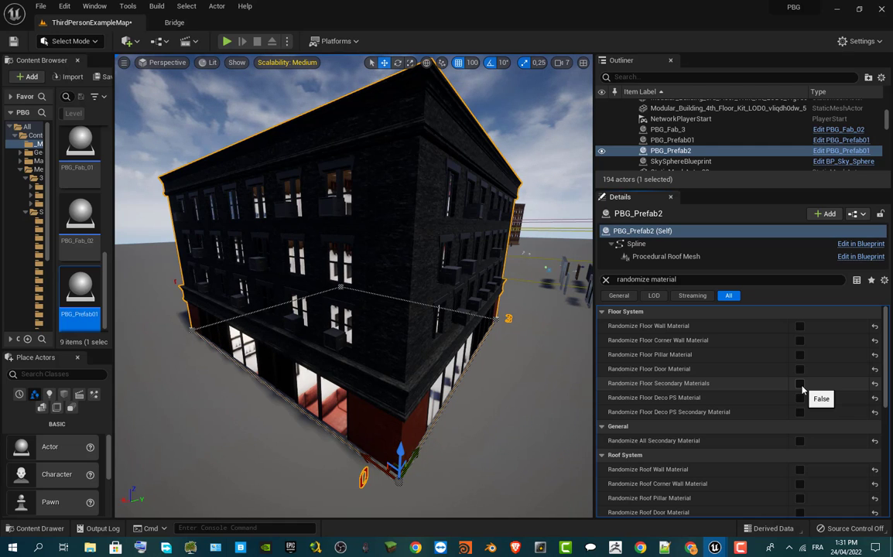
- Bring the whole building into view and randomize its floor wall material and floor corner wall material
{"action": "mouse_move", "coordinate": [487, 422]}
{"action": "right_mouse_down"}
{"action": "mouse_move", "coordinate": [433, 421]}
{"action": "mouse_move", "coordinate": [526, 422]}
{"action": "mouse_move", "coordinate": [474, 422]}
{"action": "right_mouse_up"}
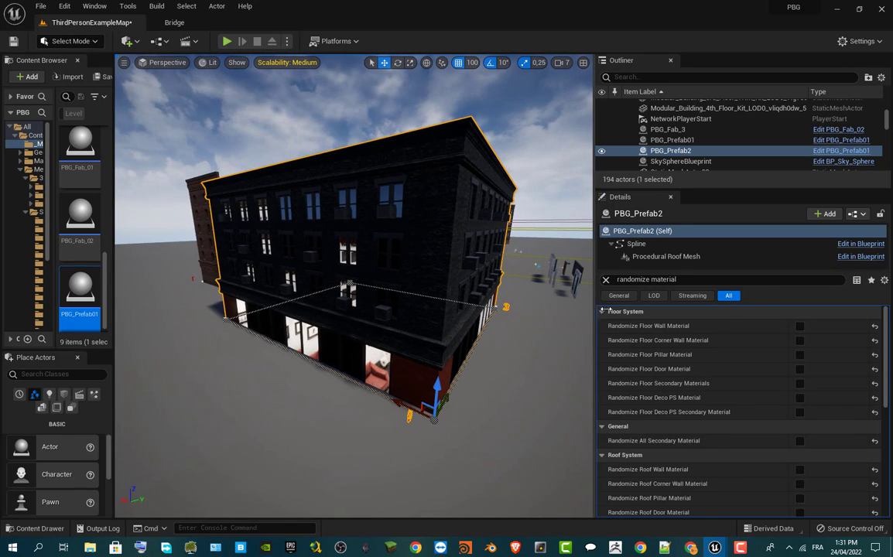
{"action": "left_click_drag", "start_coordinate": [595, 310], "coordinate": [661, 310]}
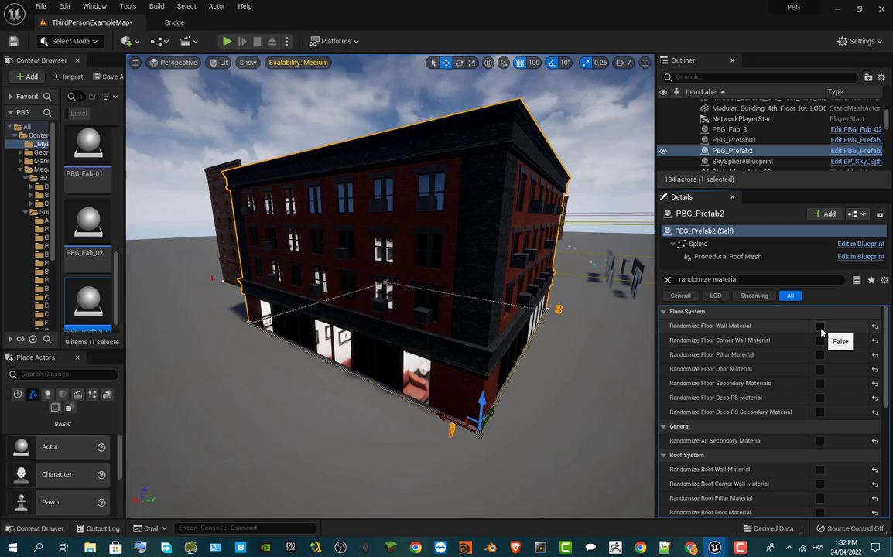
{"action": "left_click", "coordinate": [821, 329]}
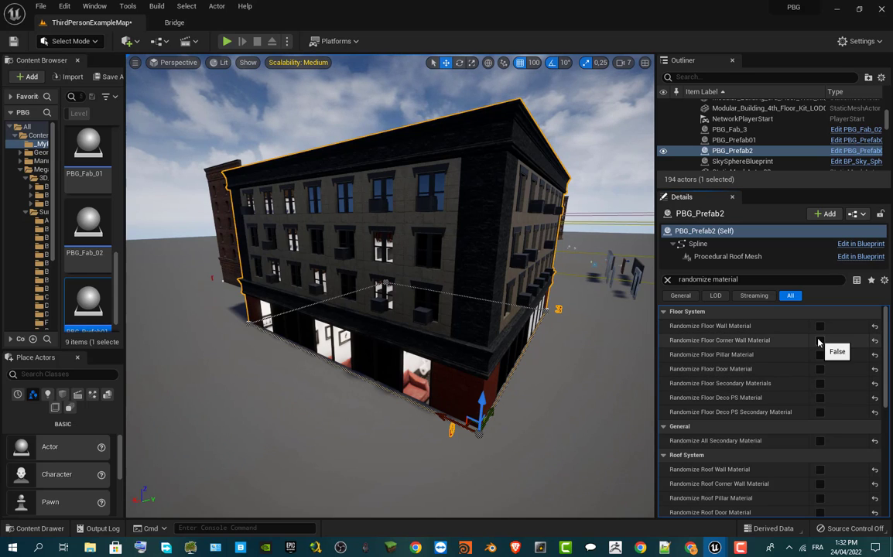
{"action": "left_click", "coordinate": [821, 341]}
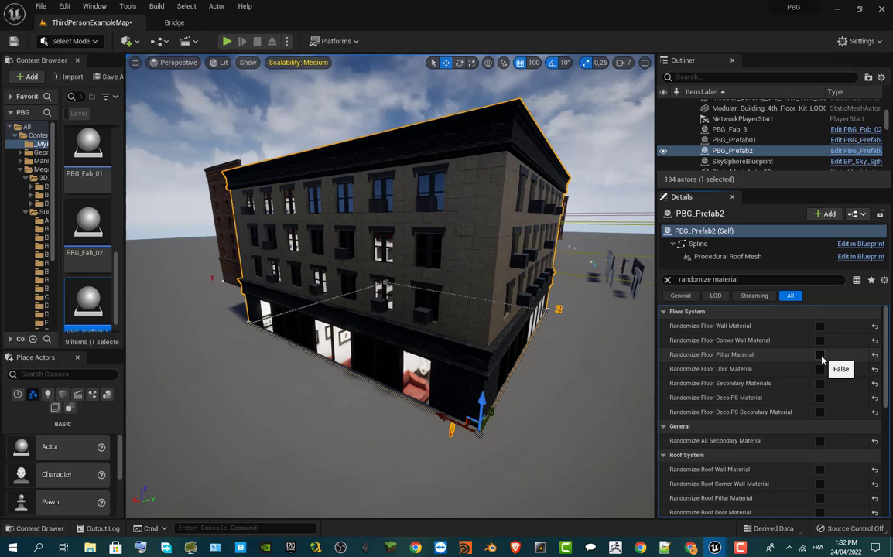
- Randomize the building's Floor Deco PS material and all of its secondary materials
{"action": "left_click", "coordinate": [822, 399]}
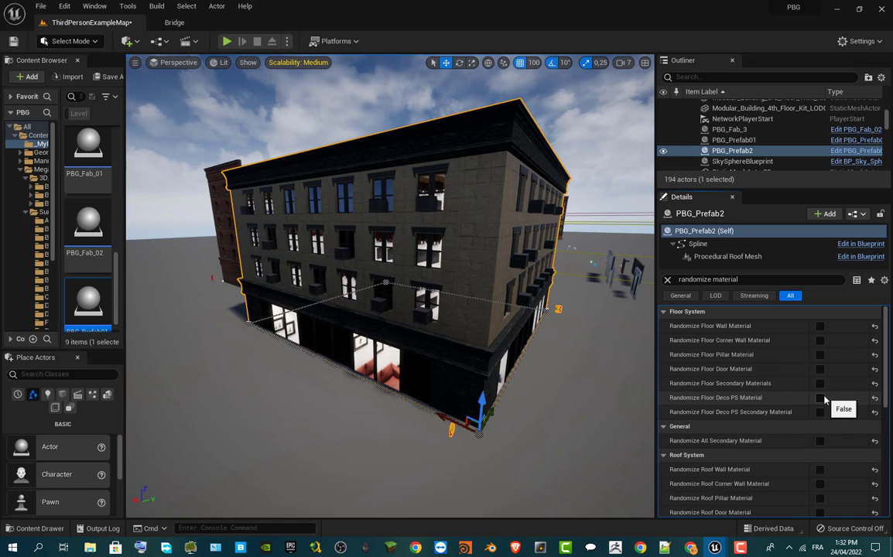
{"action": "left_click", "coordinate": [821, 445]}
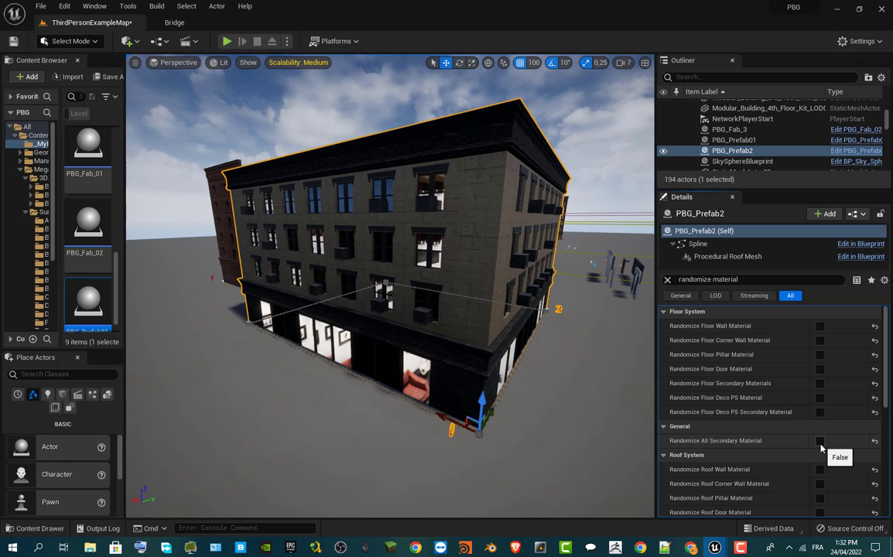
{"action": "scroll", "coordinate": [776, 456], "scroll_direction": "down", "scroll_amount": 3}
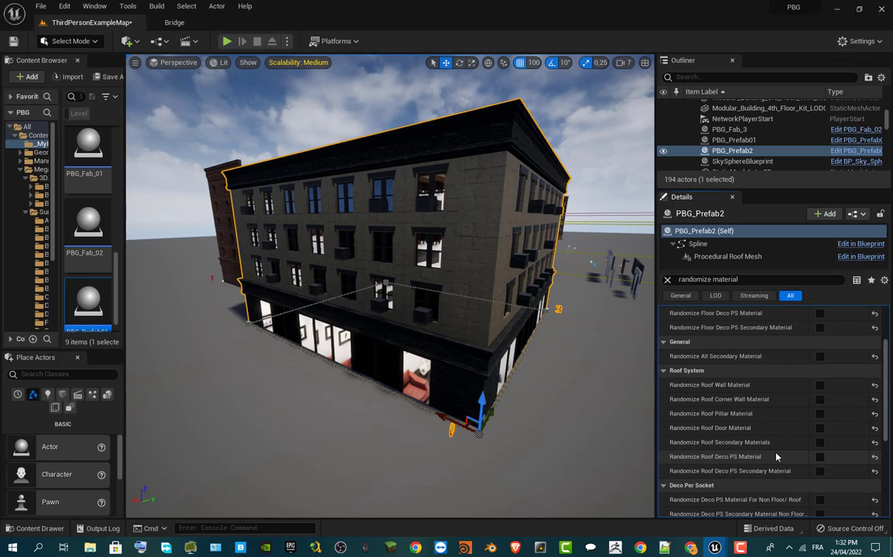